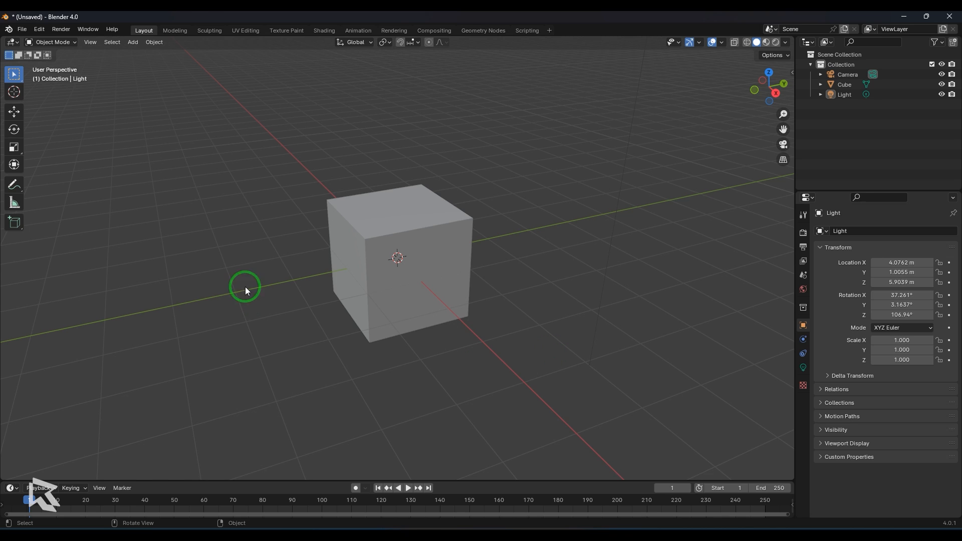
# Step: Import the Wavefront OBJ file fruit_v2.obj from the Desktop folder
pyautogui.click(23, 30)
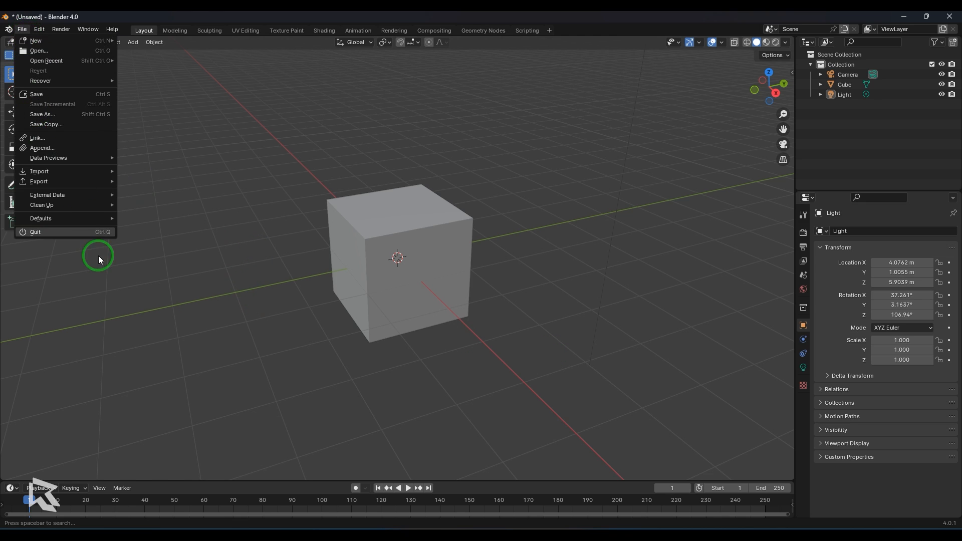
pyautogui.moveTo(80, 172)
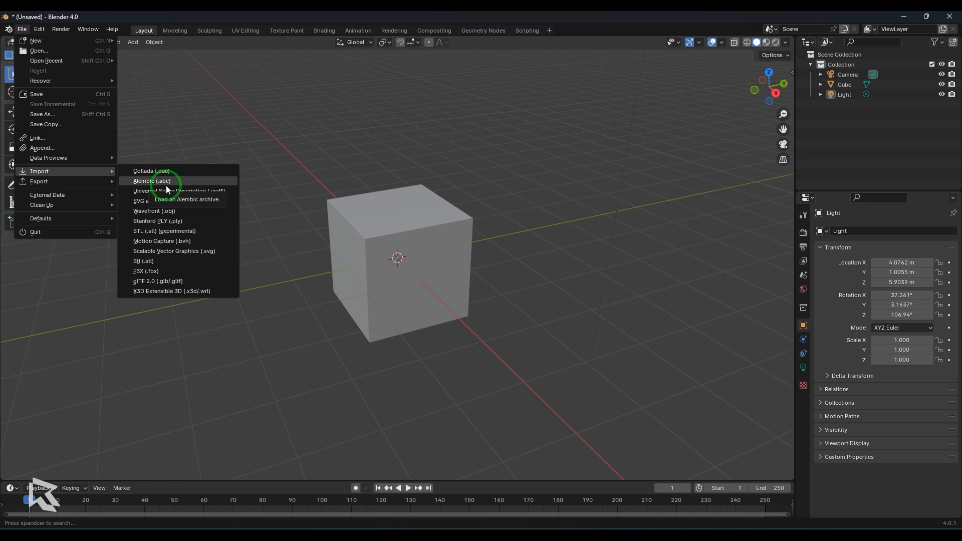
pyautogui.click(174, 216)
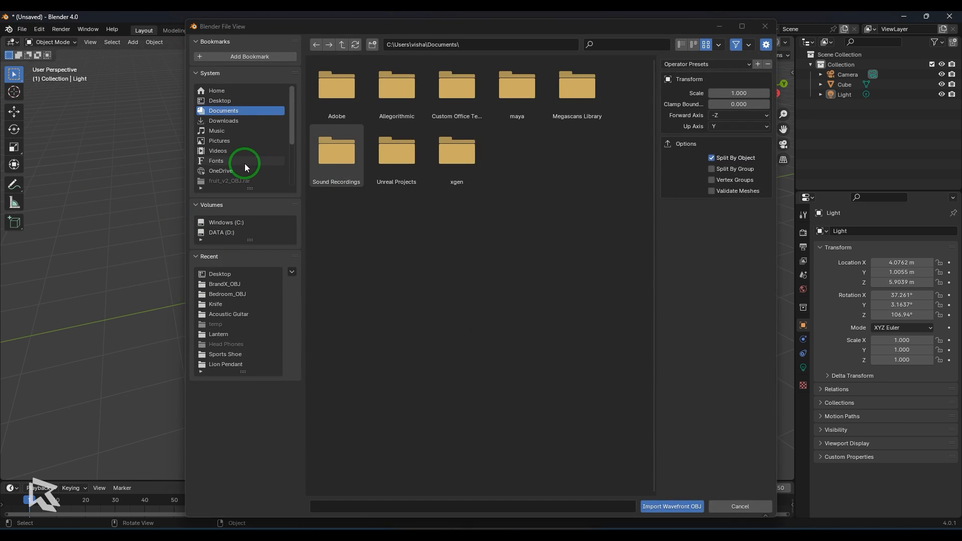
pyautogui.click(221, 100)
pyautogui.click(581, 237)
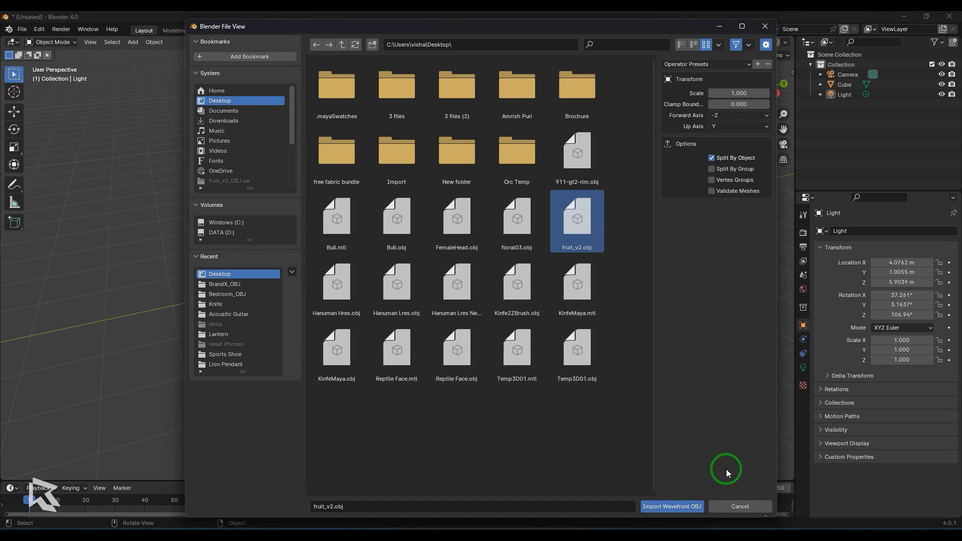
pyautogui.click(693, 506)
# Step: Scale the imported fruit_v2 model down uniformly to about 0.080 on all three axes
pyautogui.scroll(-10, 524, 341)
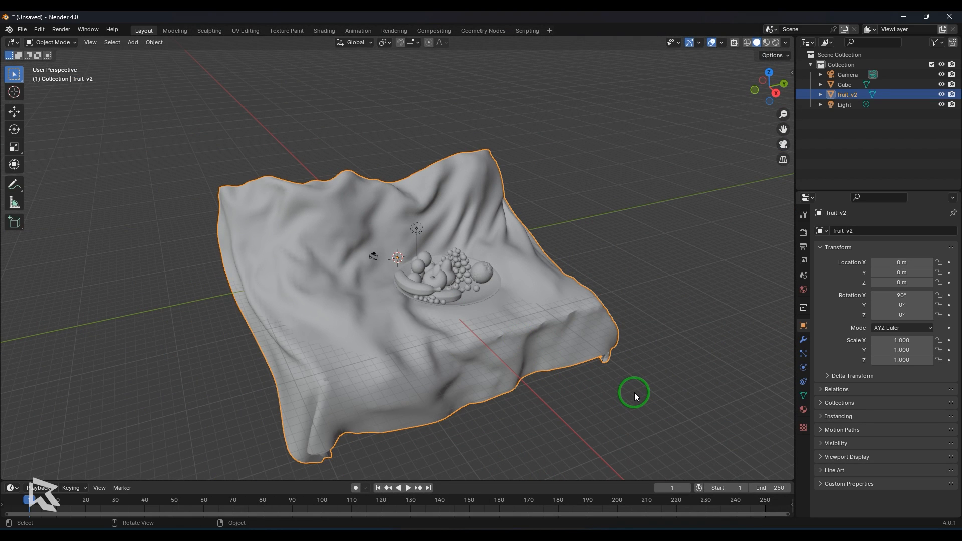
pyautogui.press('s')
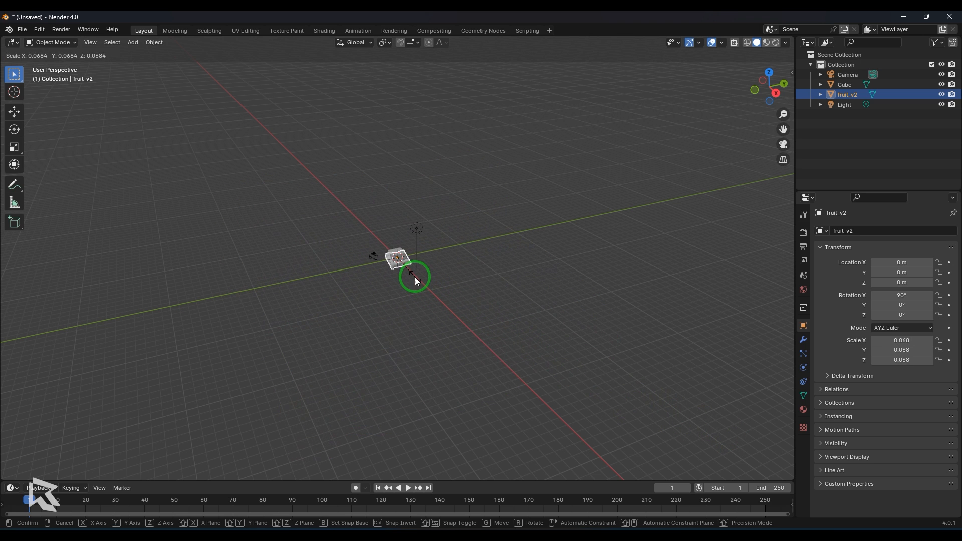
pyautogui.click(414, 275)
pyautogui.scroll(10, 487, 310)
pyautogui.moveTo(606, 350)
pyautogui.mouseDown(button='middle')
pyautogui.moveTo(555, 339)
pyautogui.moveTo(593, 341)
pyautogui.mouseUp(button='middle')
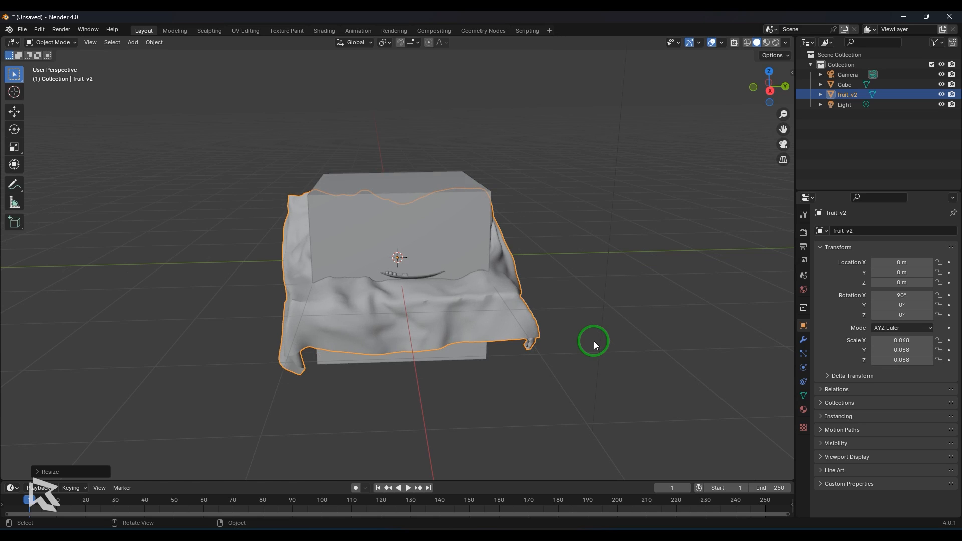
pyautogui.press('s')
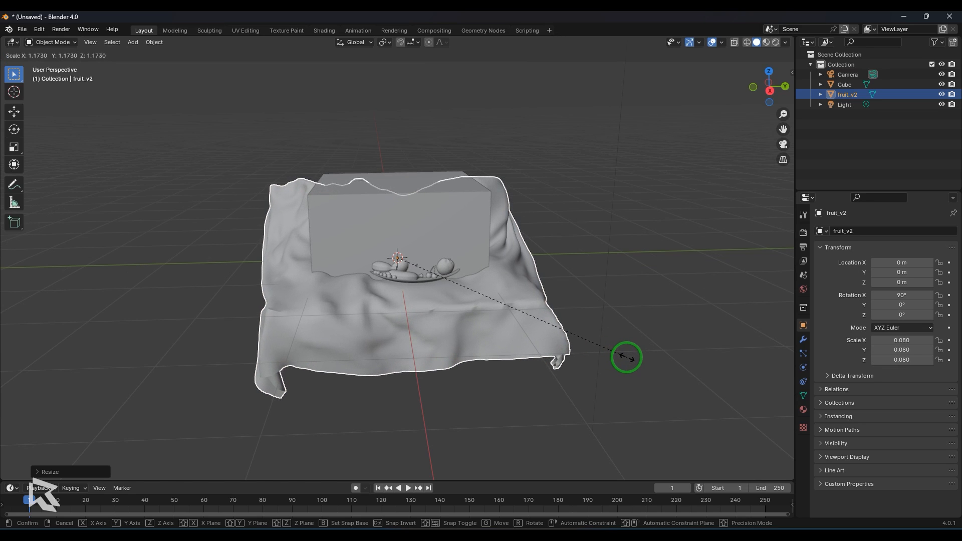
pyautogui.click(628, 357)
# Step: Delete the default cube that overlaps the fruit model
pyautogui.moveTo(657, 348); pyautogui.dragTo(640, 374, button='middle')
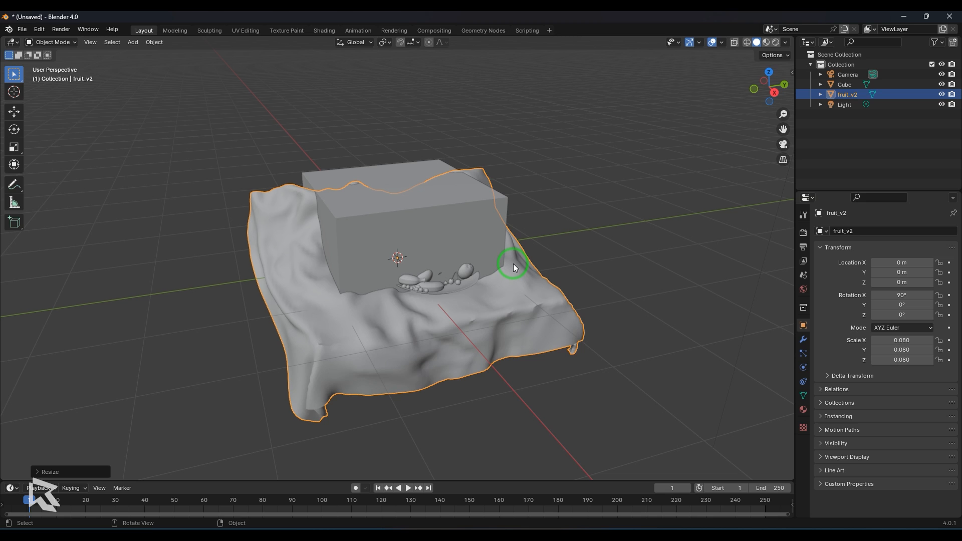
pyautogui.click(473, 220)
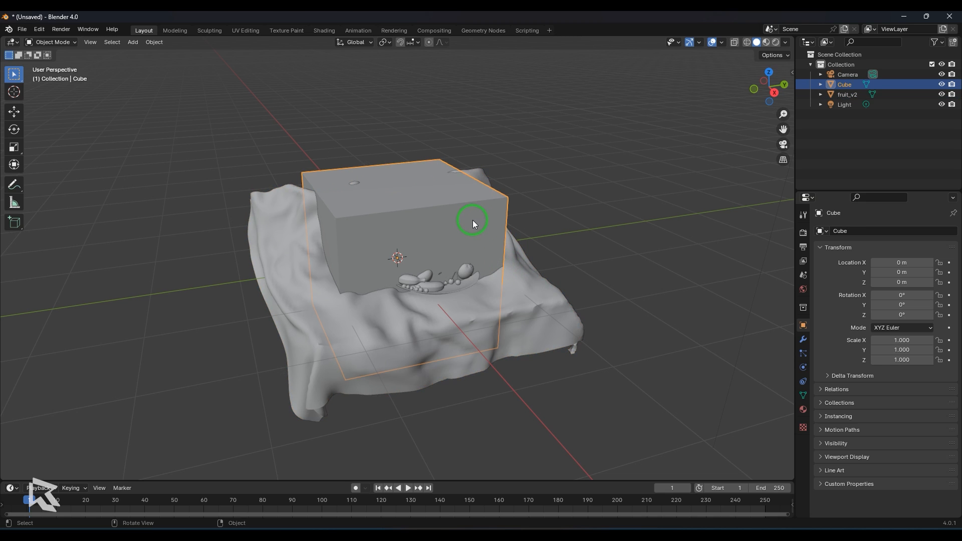
pyautogui.press('Delete')
# Step: Separate the whole fruit_v2 mesh by loose parts, return to Object Mode and deselect everything
pyautogui.moveTo(571, 258); pyautogui.dragTo(582, 347, button='middle')
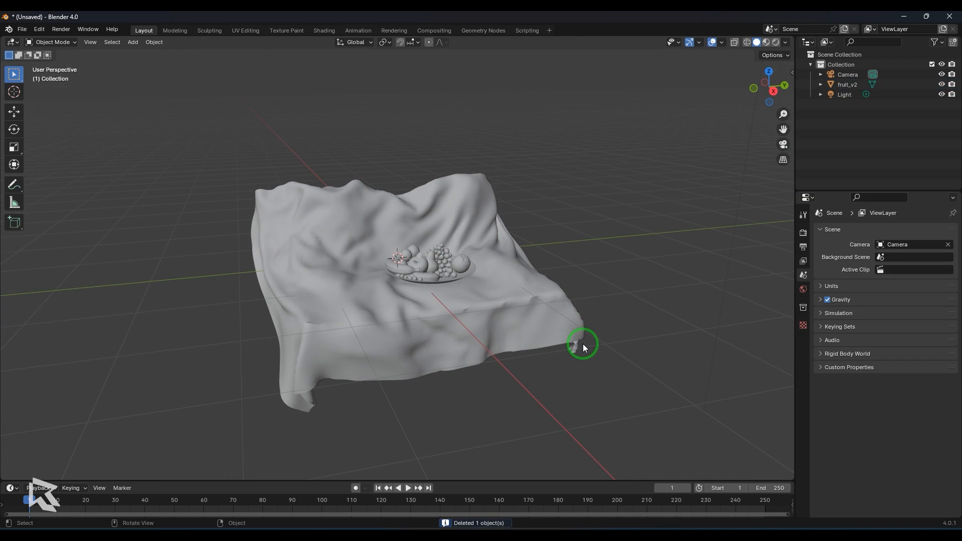
pyautogui.scroll(3, 582, 344)
pyautogui.click(579, 329)
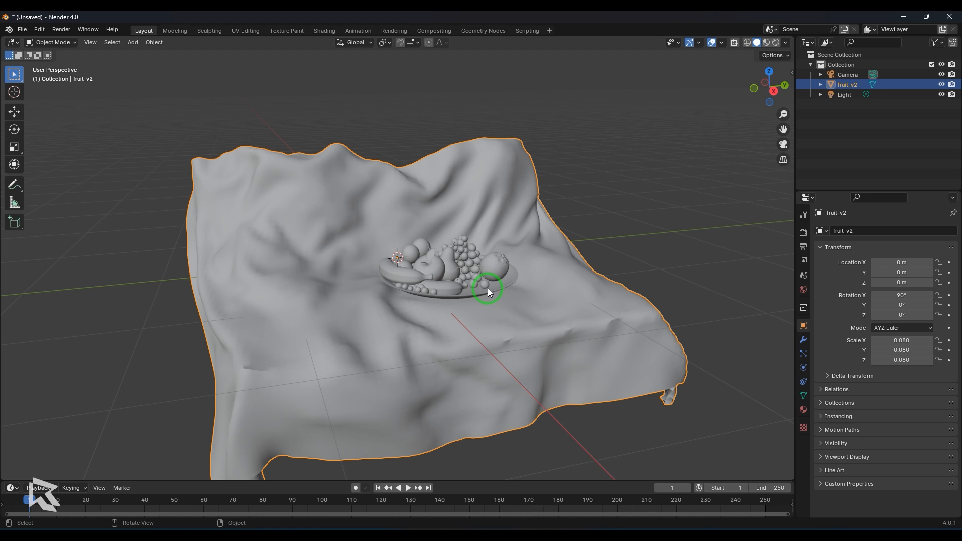
pyautogui.press('Tab')
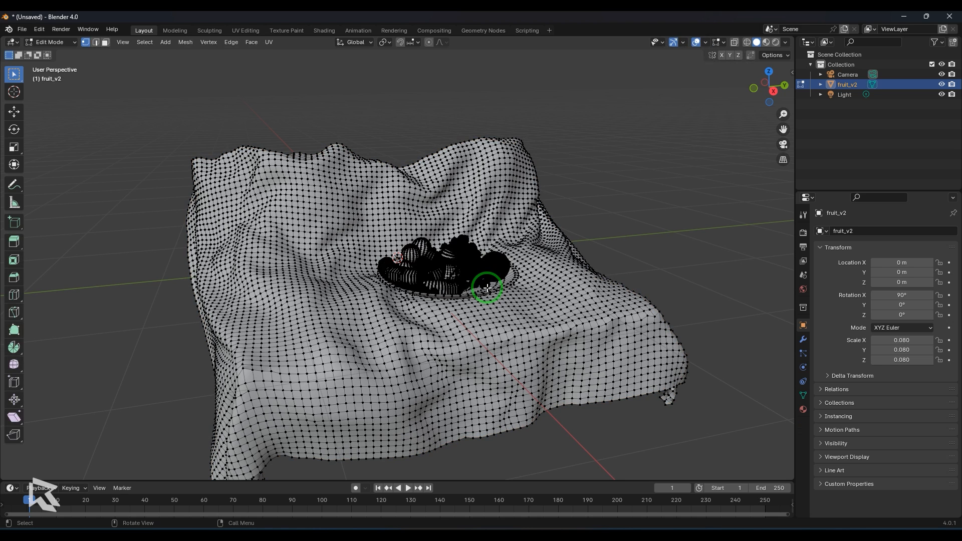
pyautogui.press('3')
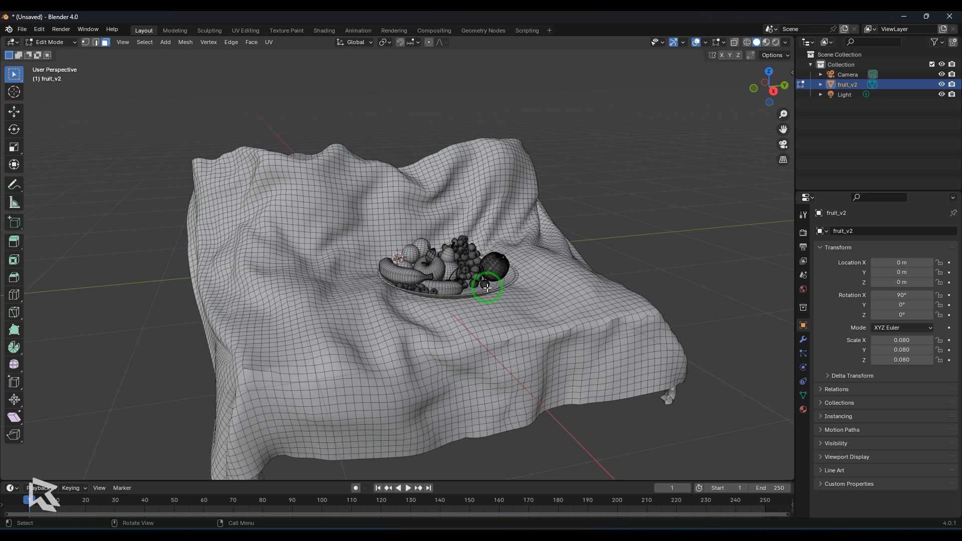
pyautogui.press('a')
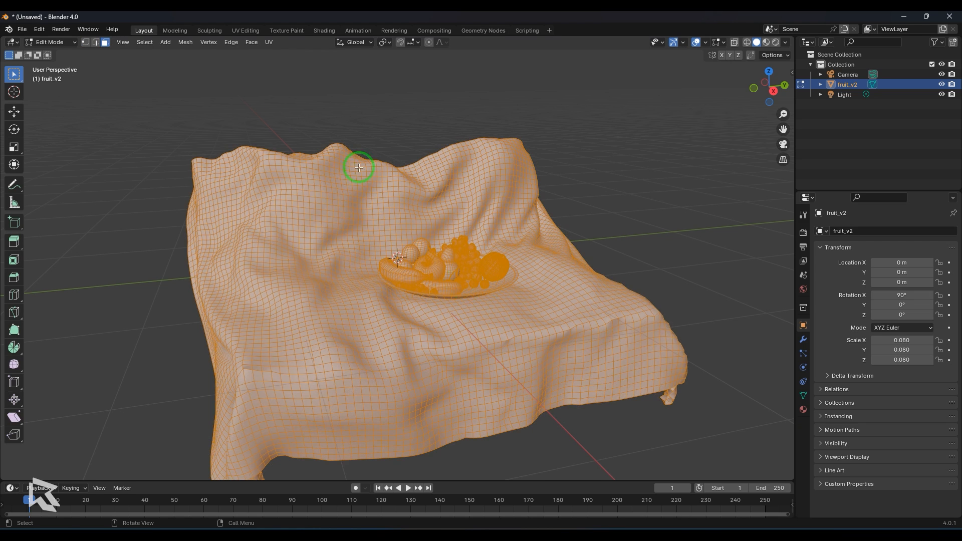
pyautogui.click(186, 42)
pyautogui.moveTo(246, 134)
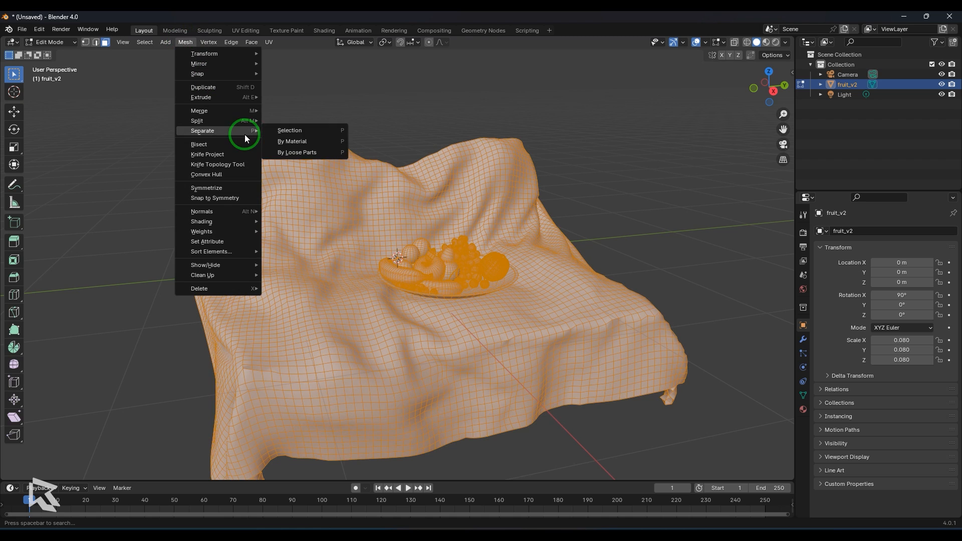
pyautogui.click(313, 153)
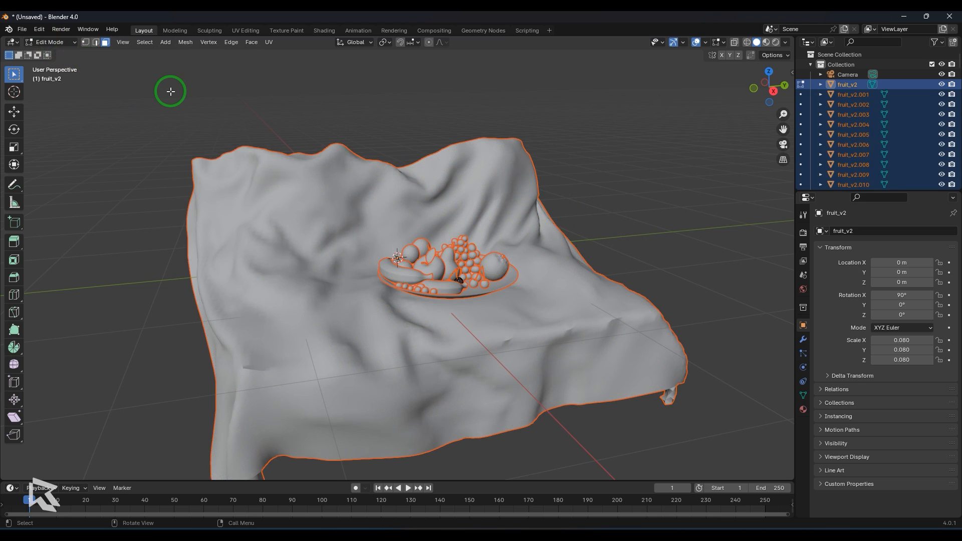
pyautogui.press('Tab')
pyautogui.hotkey('alt', 'a')
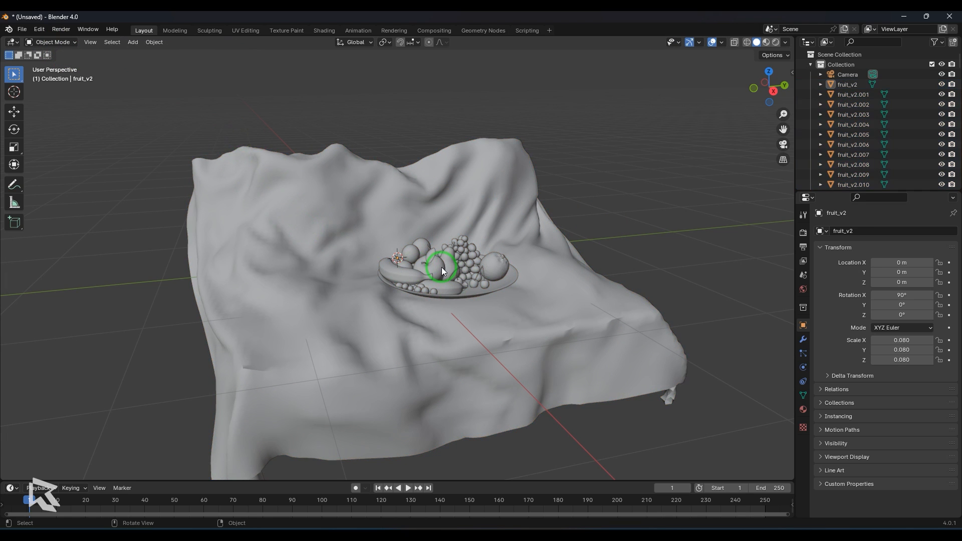
# Step: Try moving the apple about 0.41 m up along Z and undo the move
pyautogui.click(442, 271)
pyautogui.click(14, 111)
pyautogui.moveTo(396, 223); pyautogui.dragTo(396, 180)
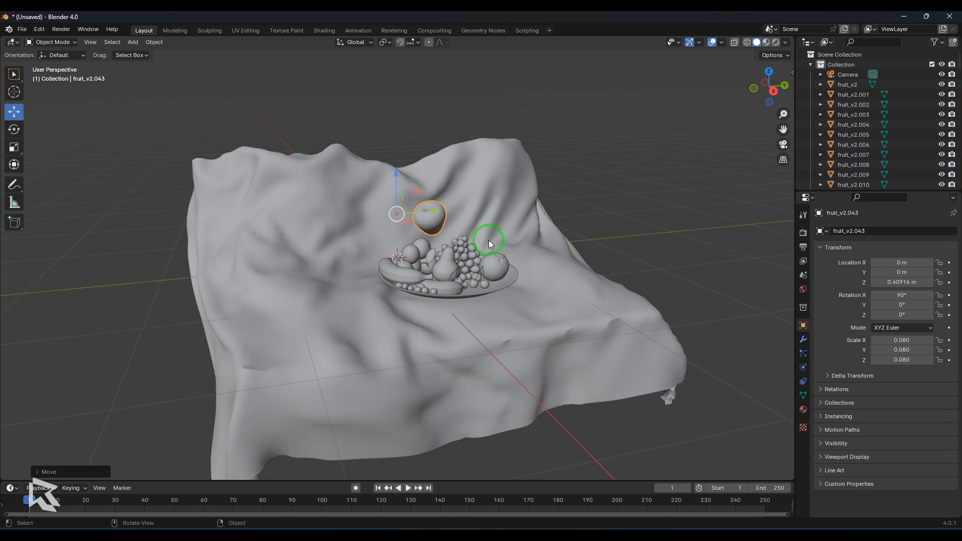
pyautogui.hotkey('ctrl', 'z')
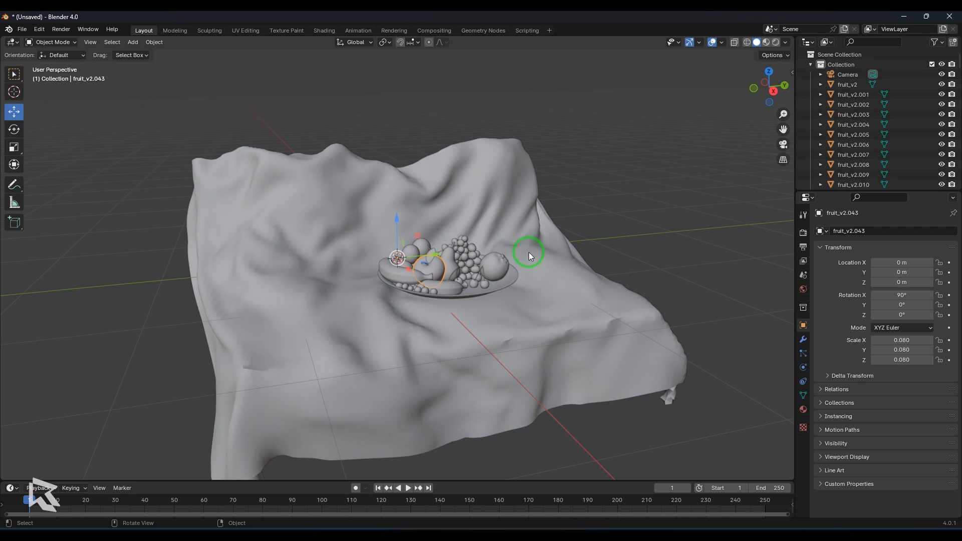
# Step: Enlarge the scene's object list and look through the separated fruit_v2 parts
pyautogui.moveTo(902, 192); pyautogui.dragTo(901, 373)
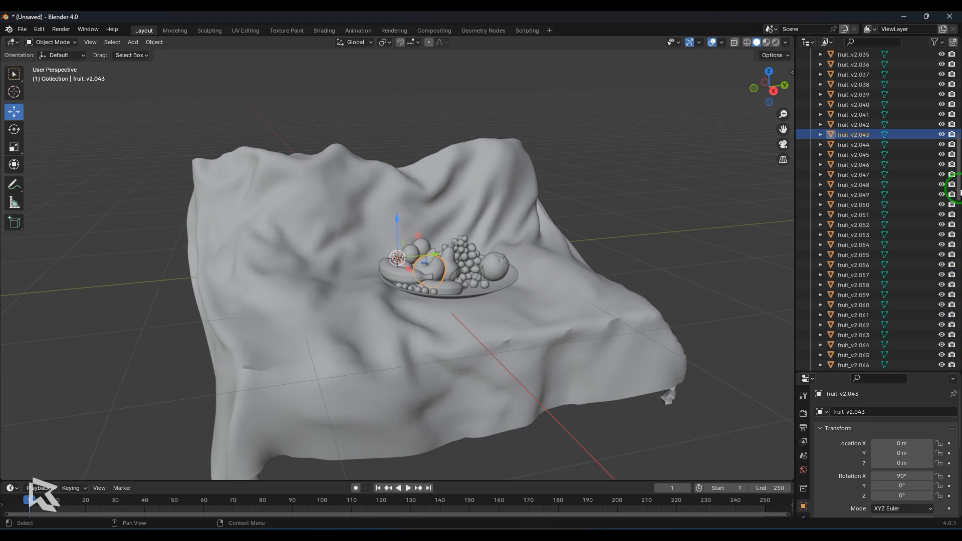
pyautogui.moveTo(957, 190); pyautogui.dragTo(956, 165)
pyautogui.moveTo(884, 374); pyautogui.dragTo(883, 280)
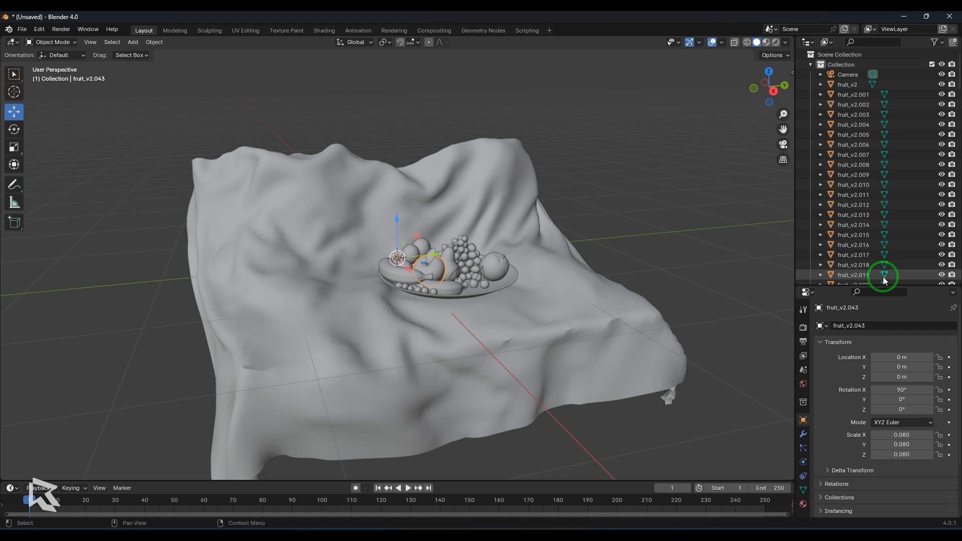
# Step: Select the camera, frame the fruit plate in a close front view and align the active camera to that view
pyautogui.click(852, 75)
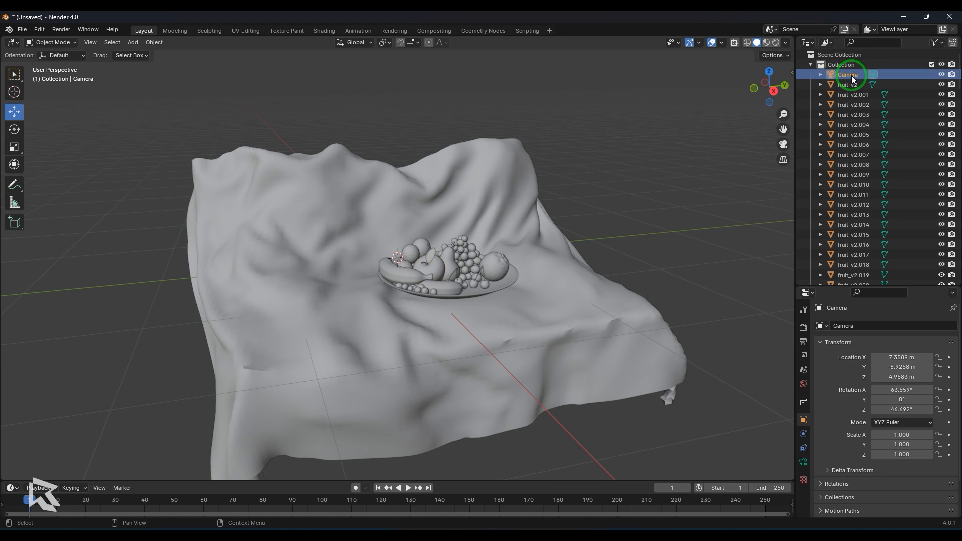
pyautogui.scroll(-8, 591, 283)
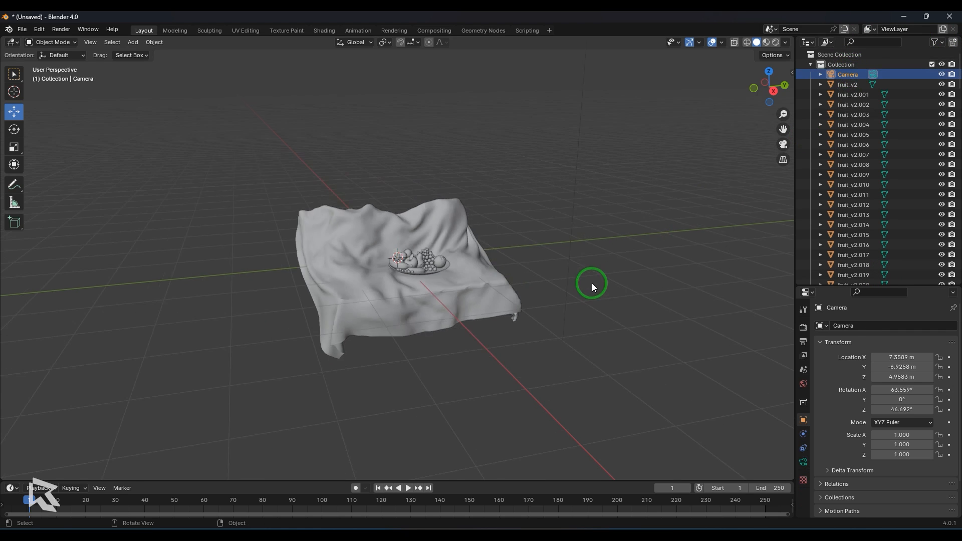
pyautogui.moveTo(197, 296); pyautogui.dragTo(259, 318, button='middle')
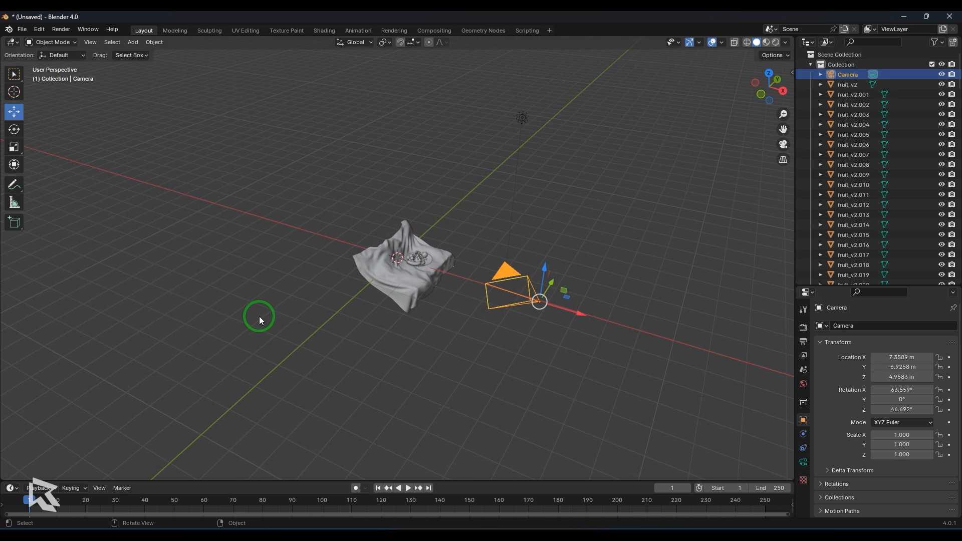
pyautogui.moveTo(509, 356); pyautogui.dragTo(449, 404, button='middle')
pyautogui.scroll(5, 433, 348)
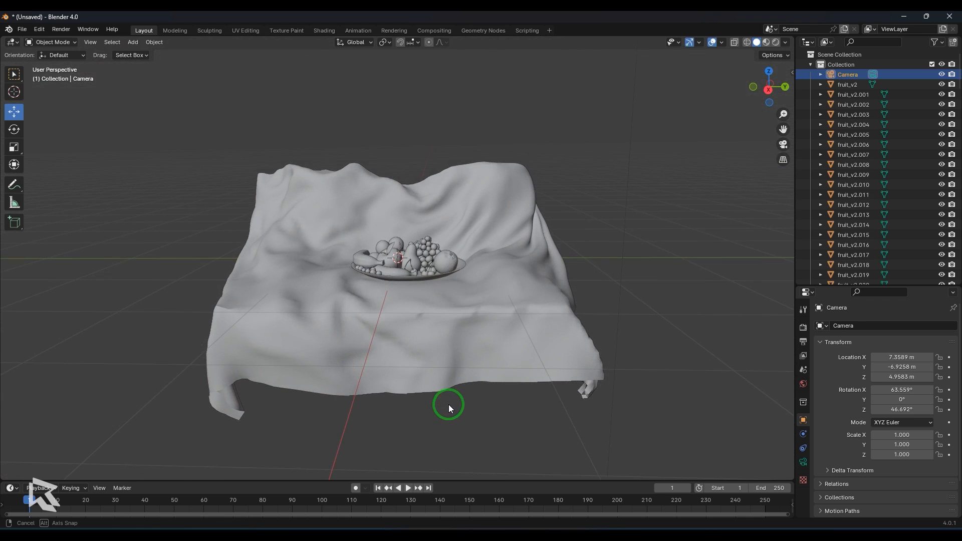
pyautogui.scroll(4, 440, 293)
pyautogui.scroll(3, 440, 292)
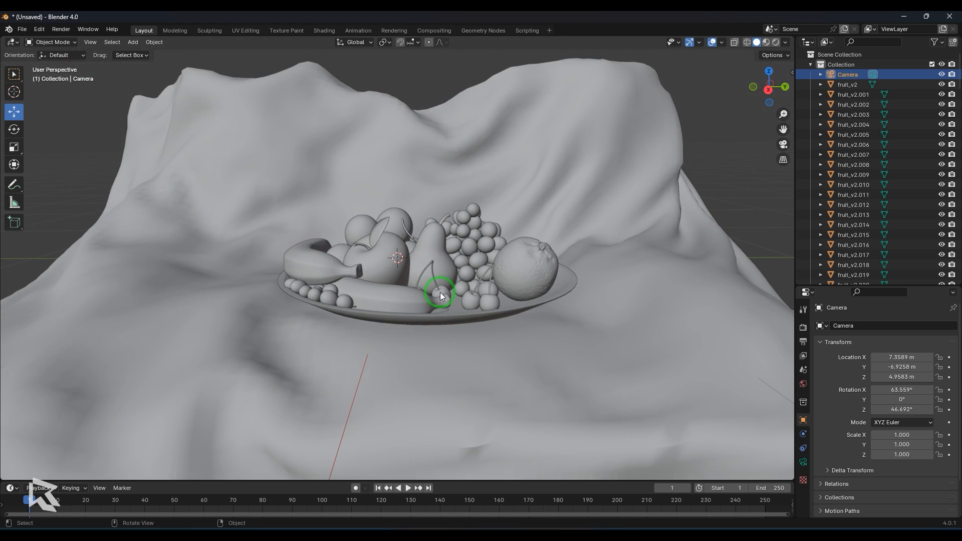
pyautogui.moveTo(678, 305); pyautogui.dragTo(664, 305, button='middle')
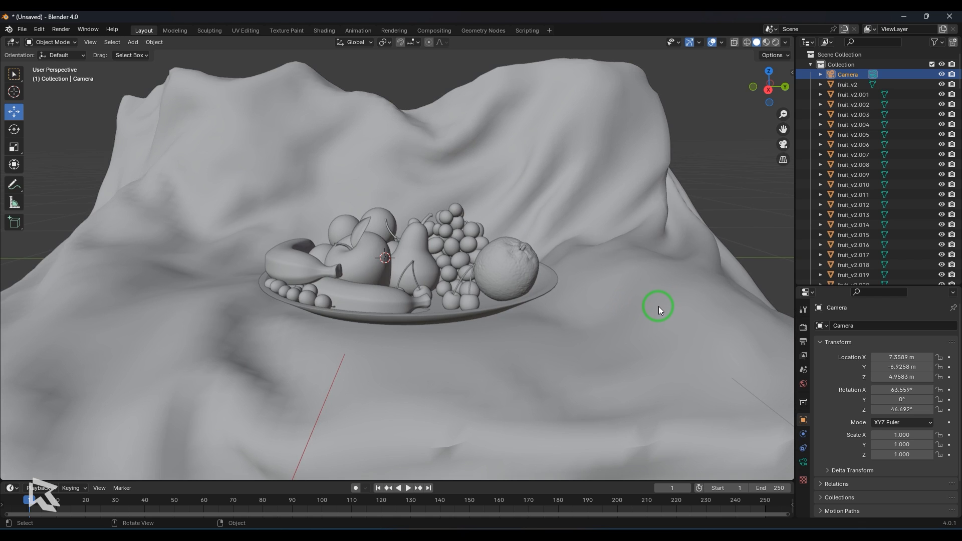
pyautogui.click(820, 74)
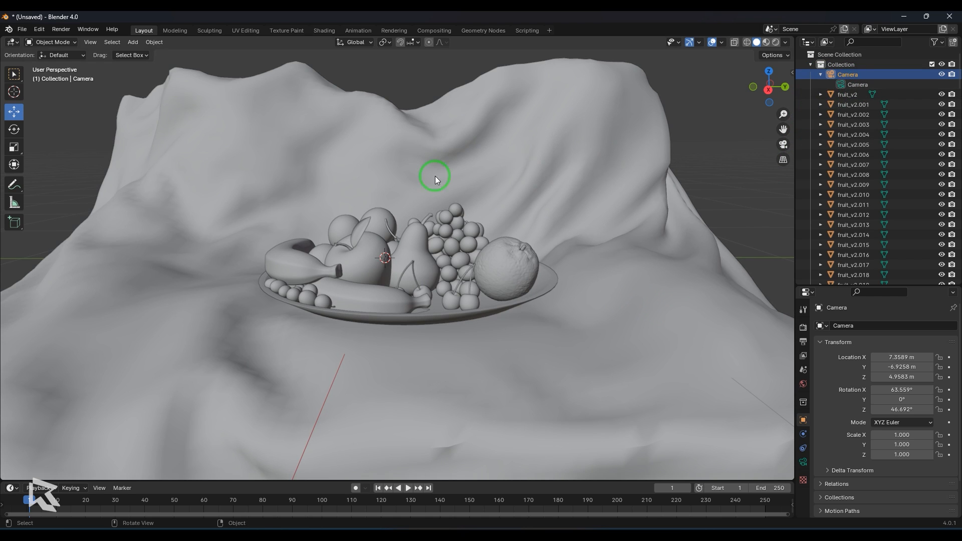
pyautogui.click(98, 43)
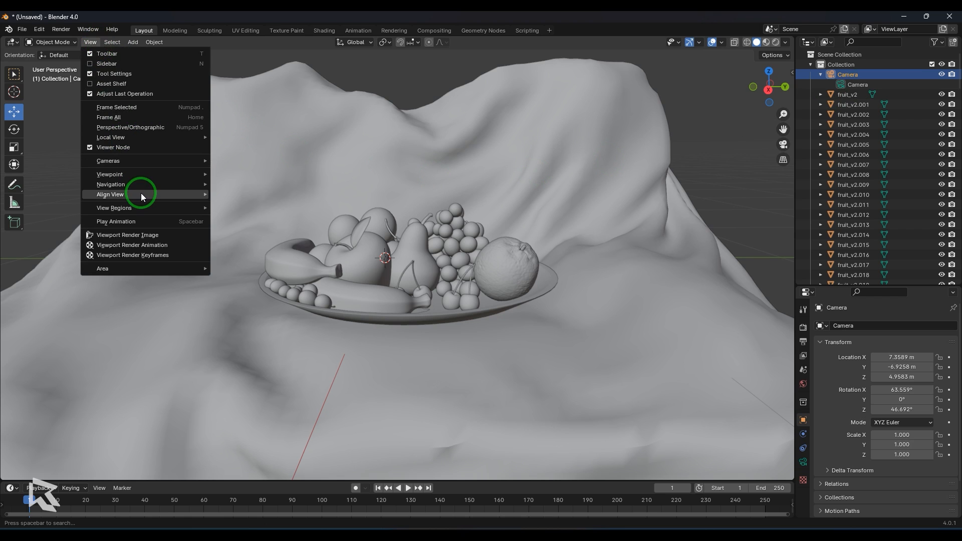
pyautogui.moveTo(140, 194)
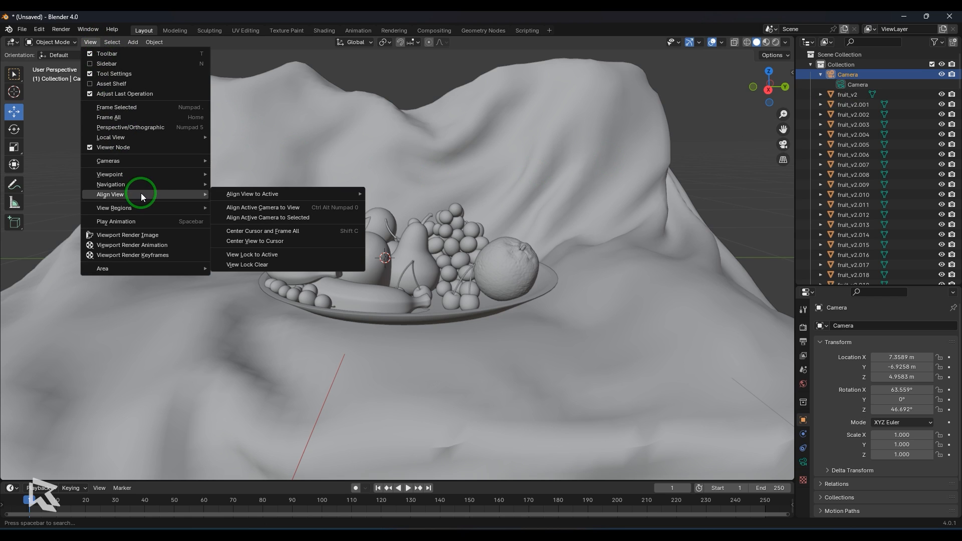
pyautogui.click(291, 208)
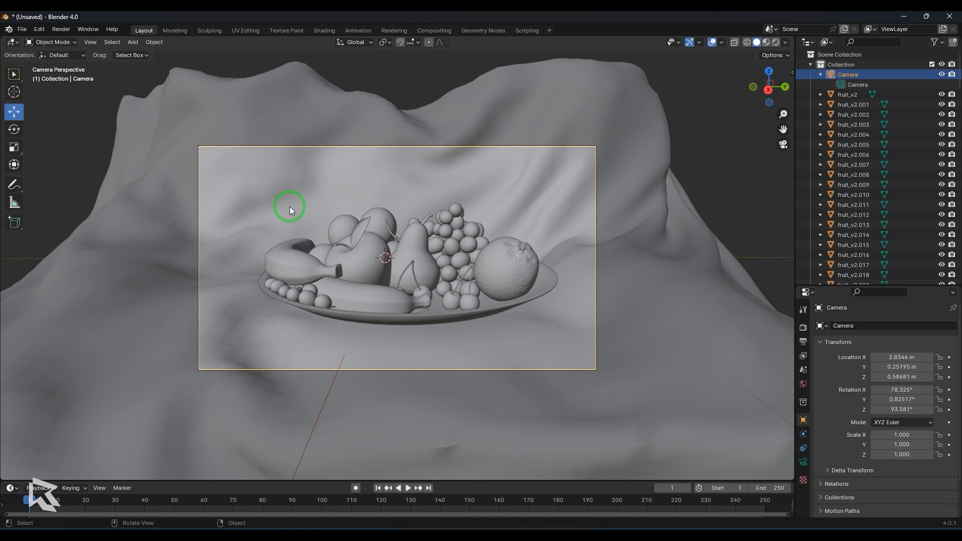
# Step: Leave the camera view, examine the camera's placement relative to the fruit plate from outside, and return to the camera view
pyautogui.press('KP_0')
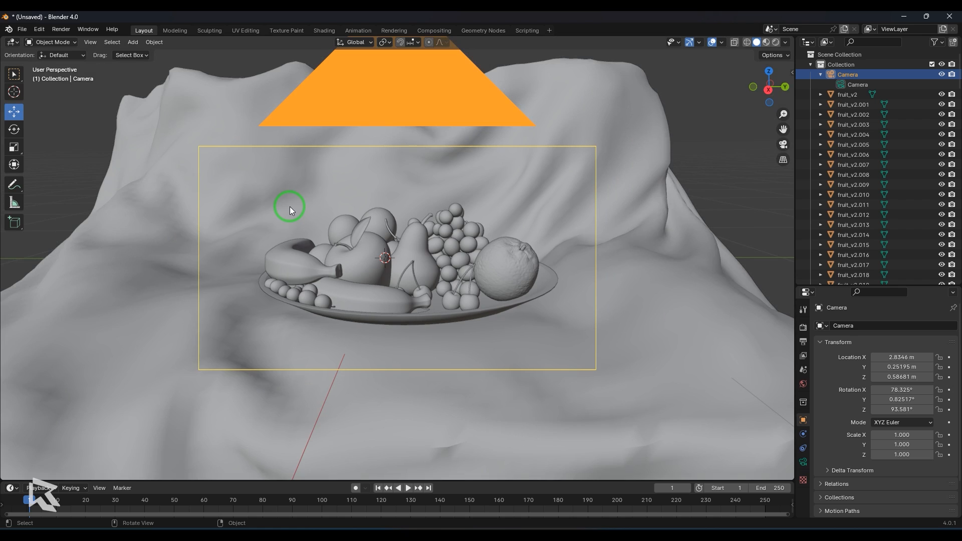
pyautogui.moveTo(240, 260); pyautogui.dragTo(335, 287, button='middle')
pyautogui.scroll(-6, 336, 284)
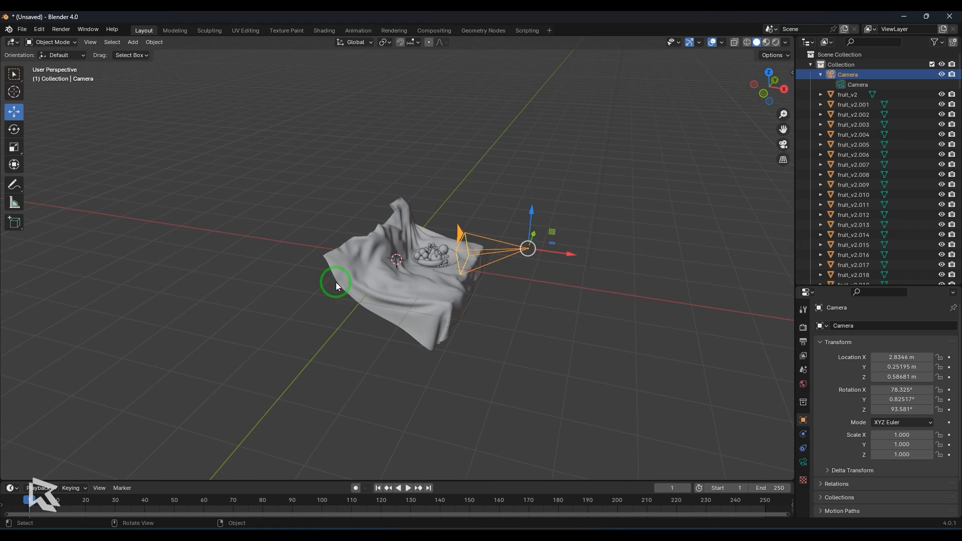
pyautogui.scroll(2, 336, 281)
pyautogui.moveTo(503, 307); pyautogui.dragTo(365, 299, button='middle')
pyautogui.scroll(2, 365, 298)
pyautogui.scroll(-2, 365, 298)
pyautogui.press('KP_0')
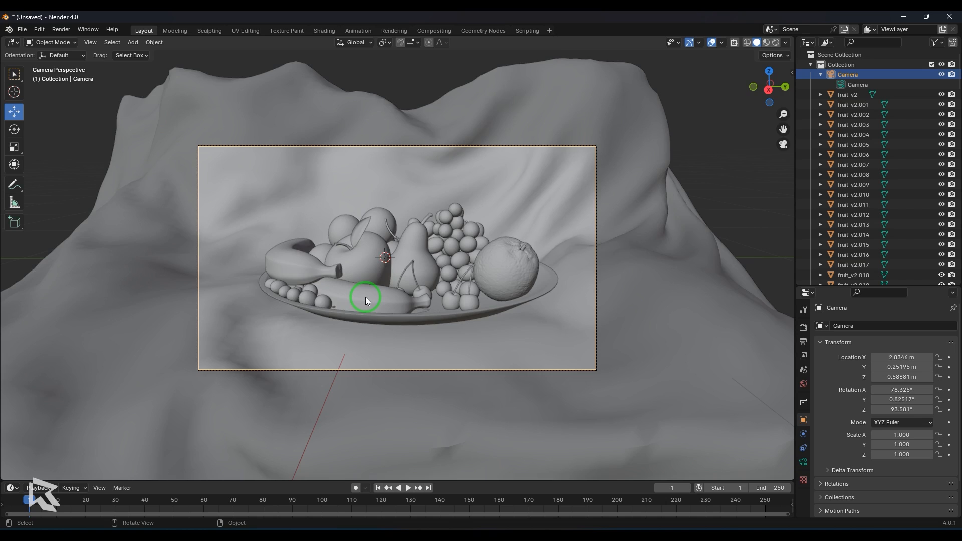
# Step: Enlarge the properties area and show the camera view of the fruit plate in rendered shading
pyautogui.press('KP_0')
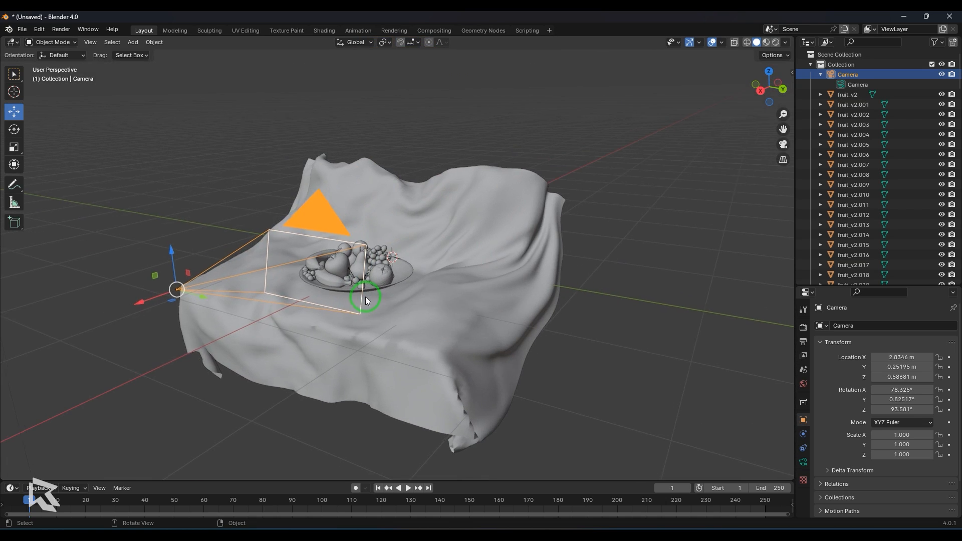
pyautogui.press('KP_0')
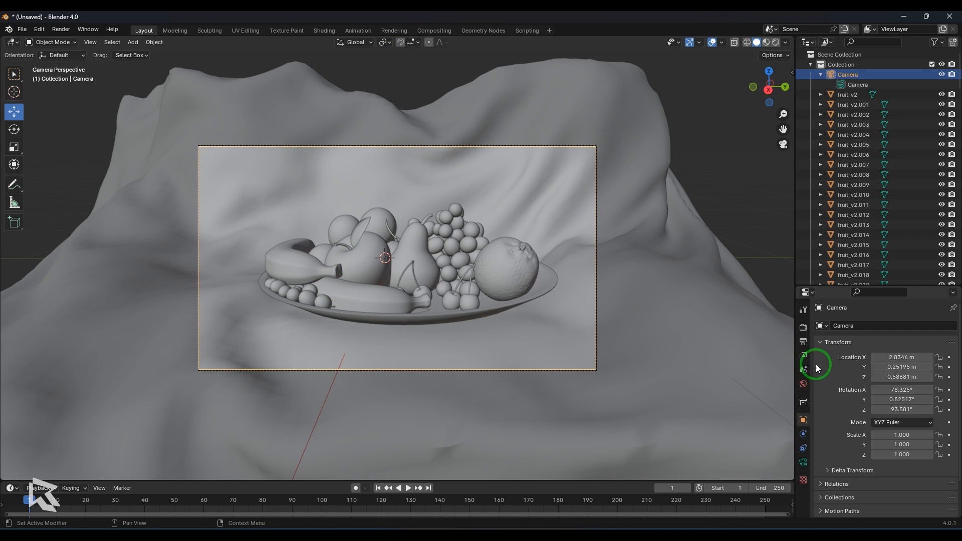
pyautogui.moveTo(843, 286); pyautogui.dragTo(834, 178)
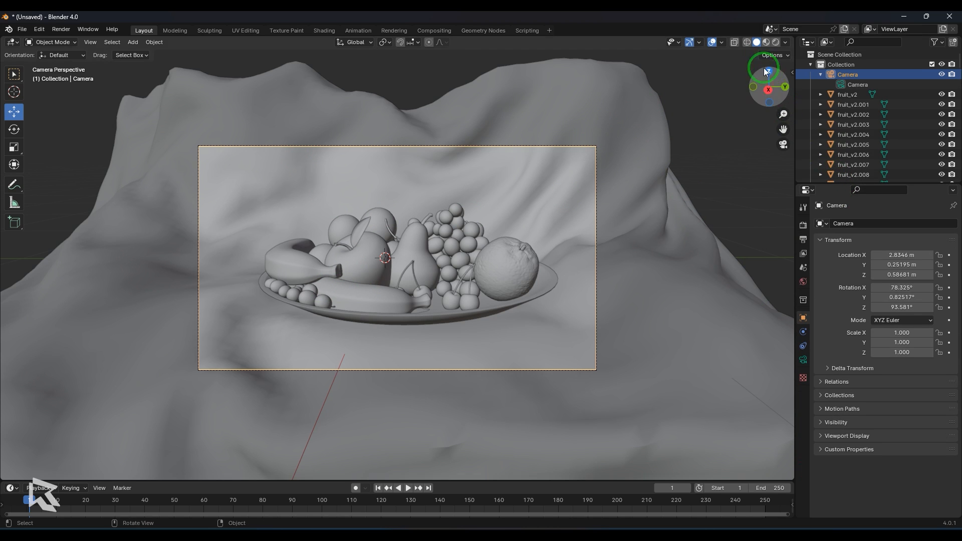
pyautogui.click(776, 42)
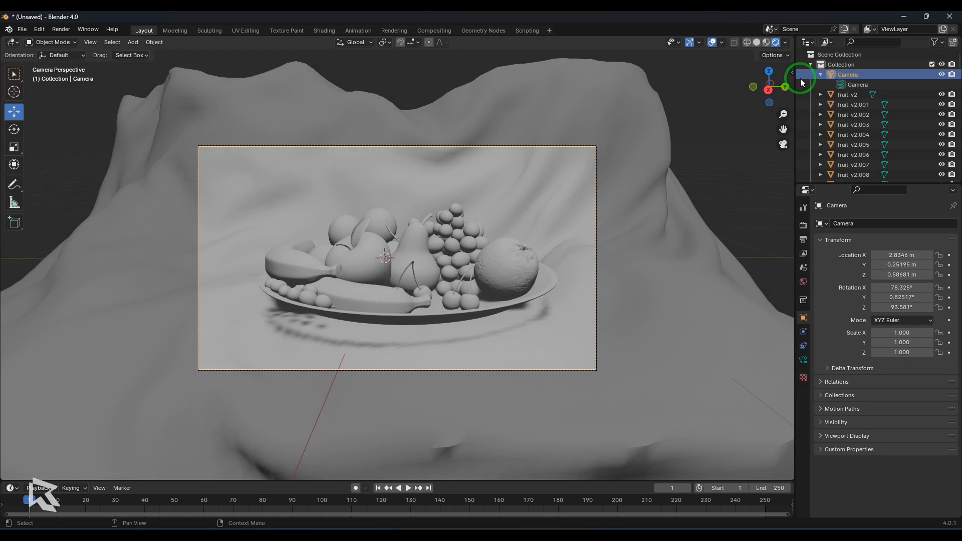
# Step: Delete the existing light at the end of the scene's object list
pyautogui.click(820, 74)
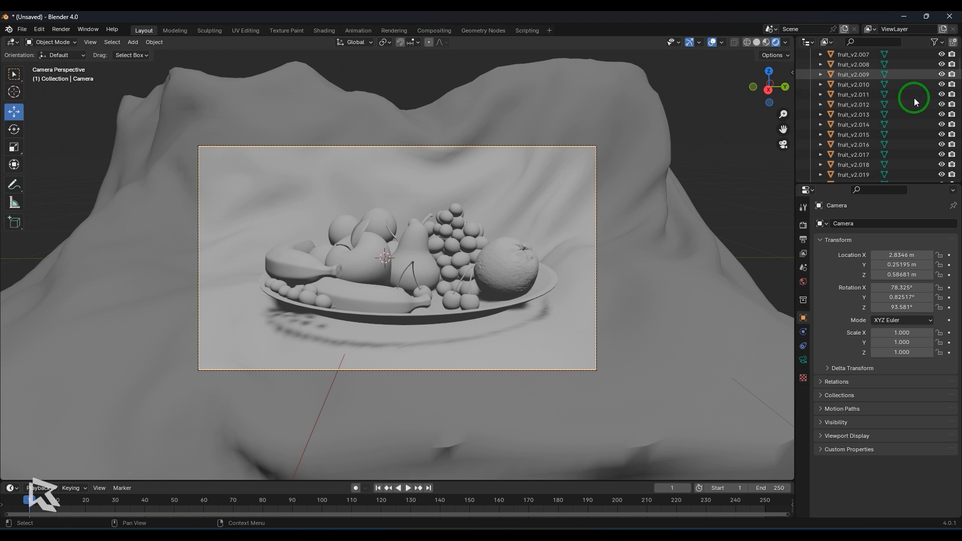
pyautogui.moveTo(957, 58); pyautogui.dragTo(954, 184)
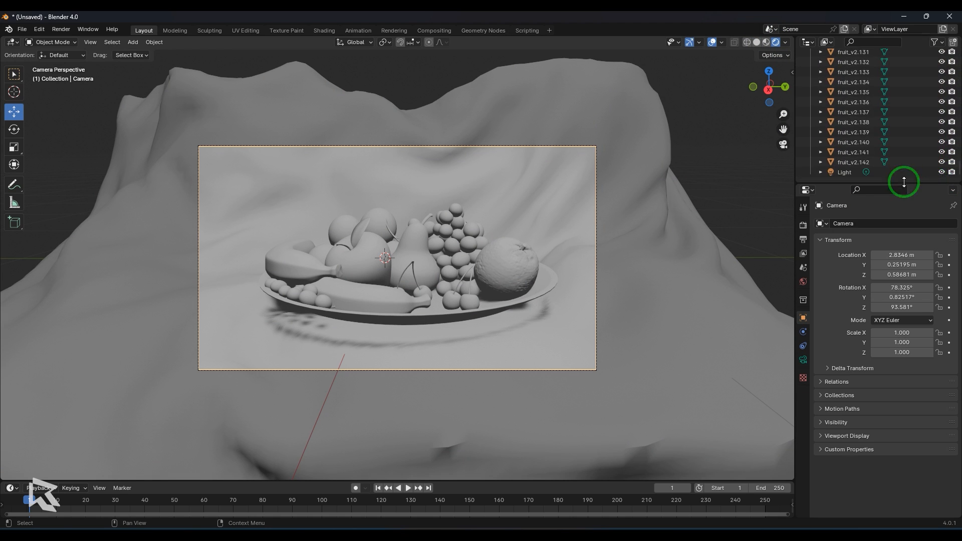
pyautogui.click(844, 172)
pyautogui.press('x')
pyautogui.click(320, 302)
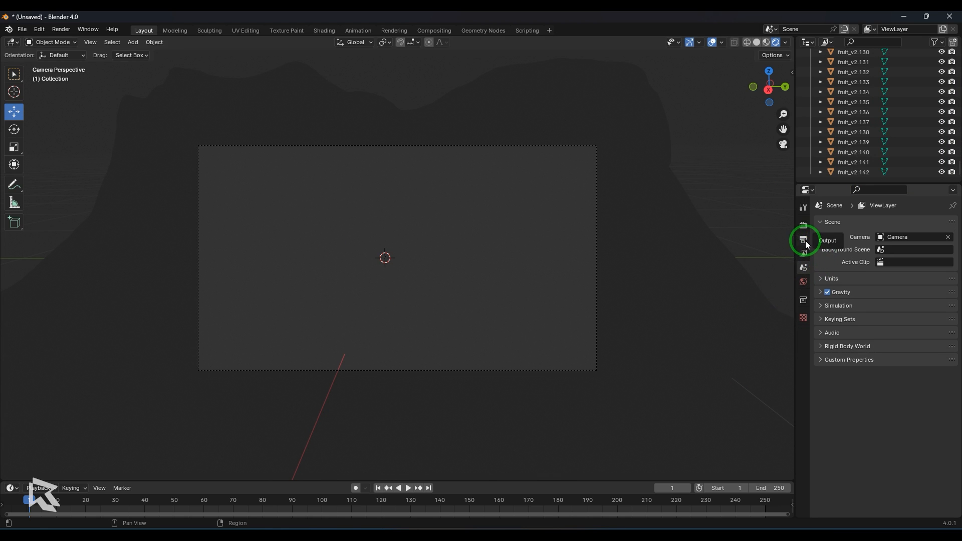
# Step: Set the scene's render engine to Cycles
pyautogui.click(804, 228)
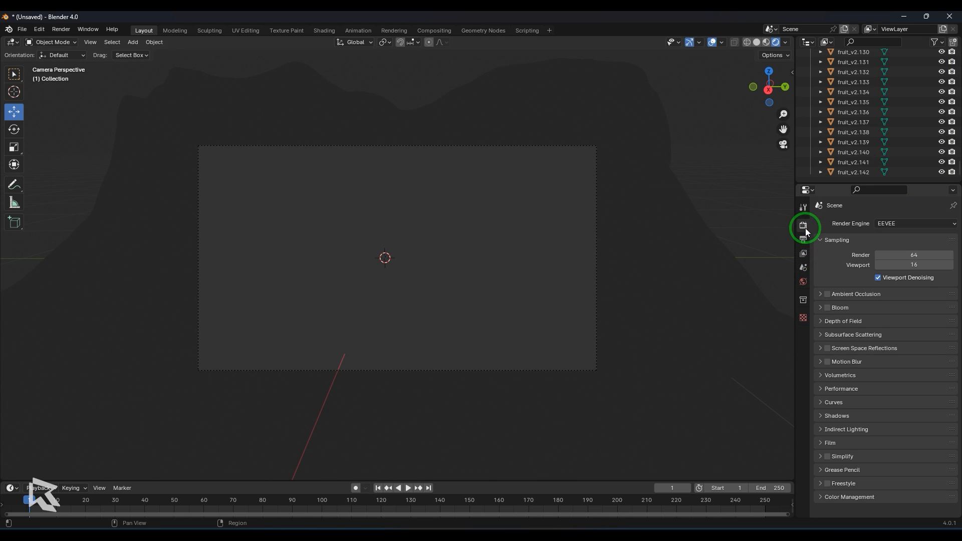
pyautogui.click(886, 225)
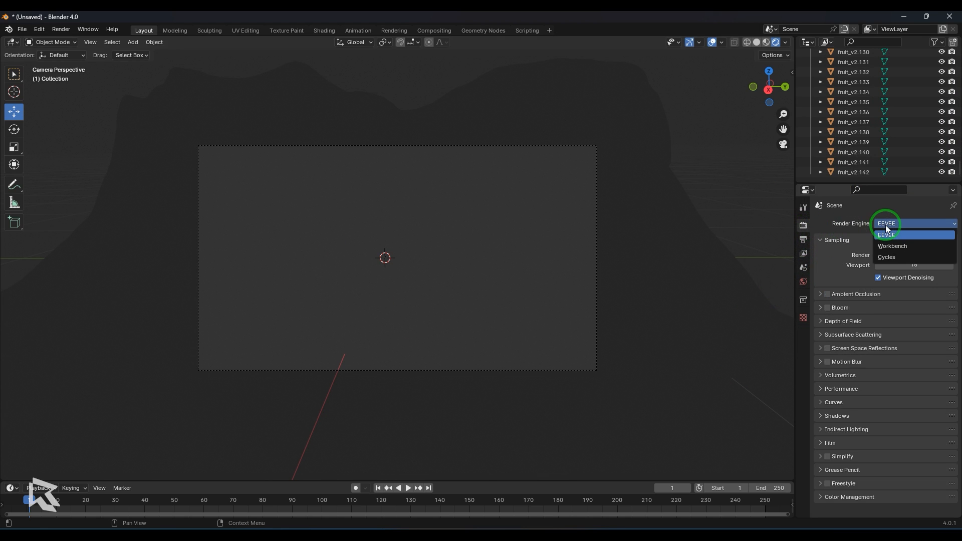
pyautogui.click(885, 257)
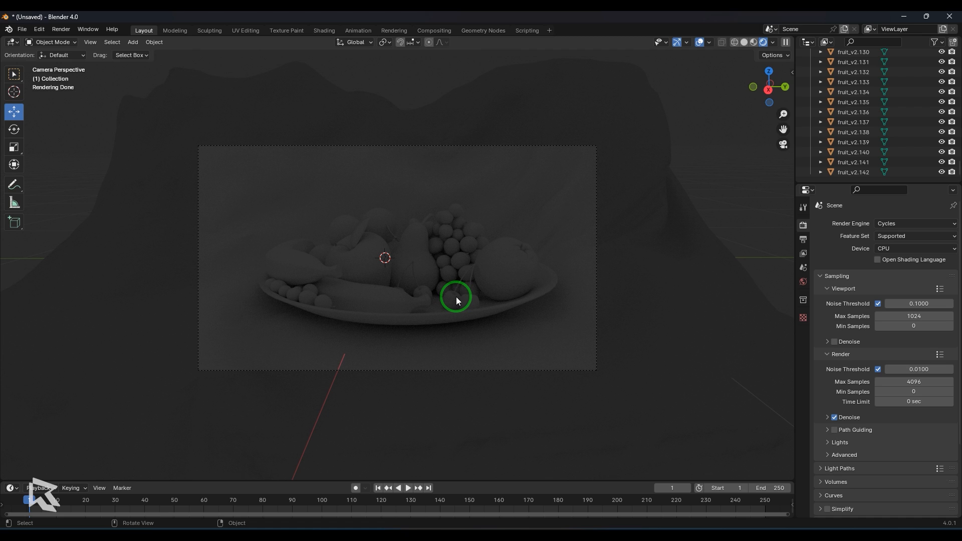
# Step: Set the world background's strength to 0 so no ambient light reaches the scene
pyautogui.click(804, 283)
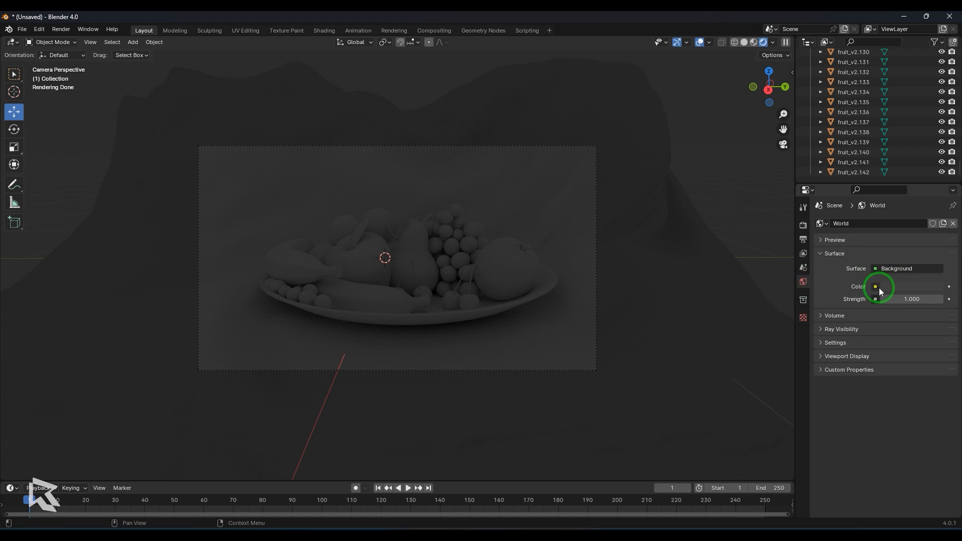
pyautogui.click(900, 301)
pyautogui.write('0')
pyautogui.press('Return')
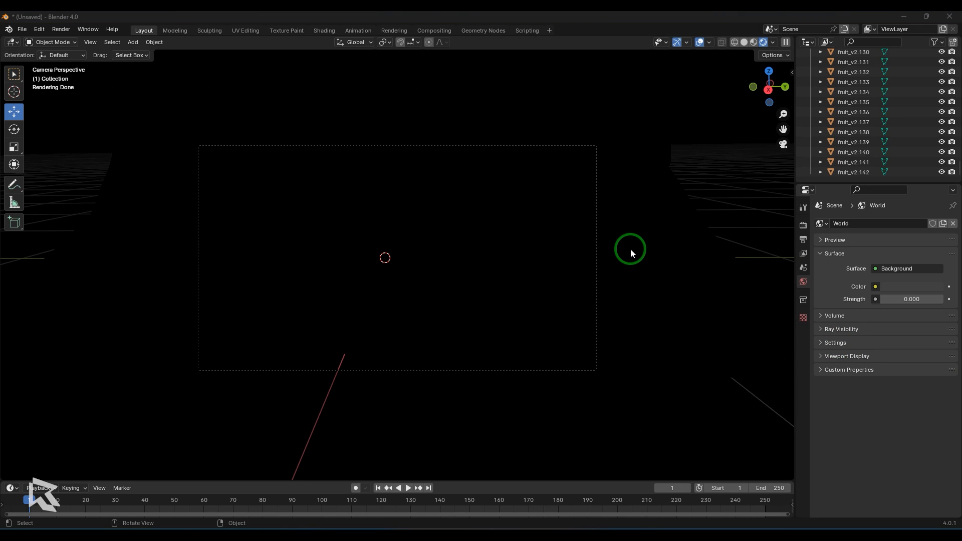
# Step: Add an area light to the scene and raise it about 1.92 m along Z above the fruit plate
pyautogui.click(605, 250)
pyautogui.hotkey('ctrl', 'z')
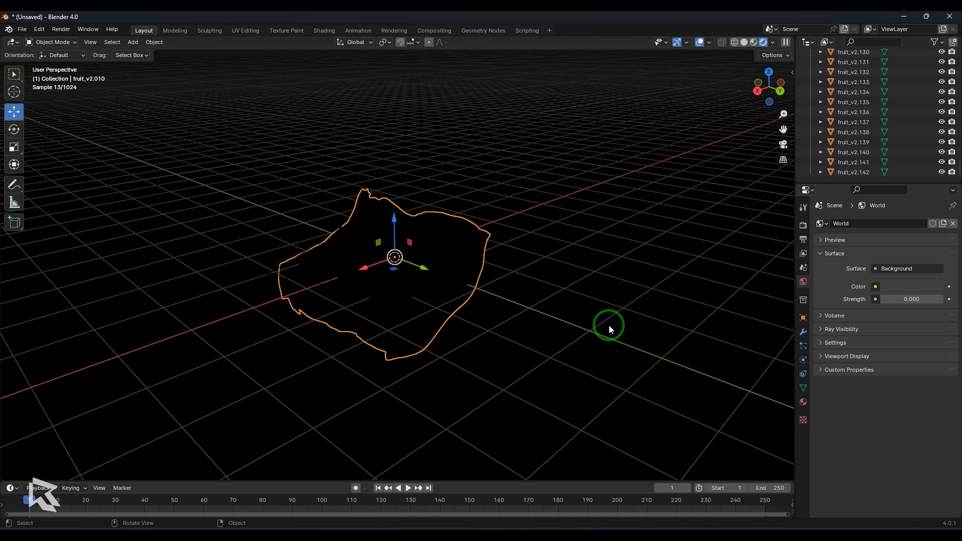
pyautogui.hotkey('alt', 'a')
pyautogui.hotkey('shift', 'a')
pyautogui.moveTo(609, 326)
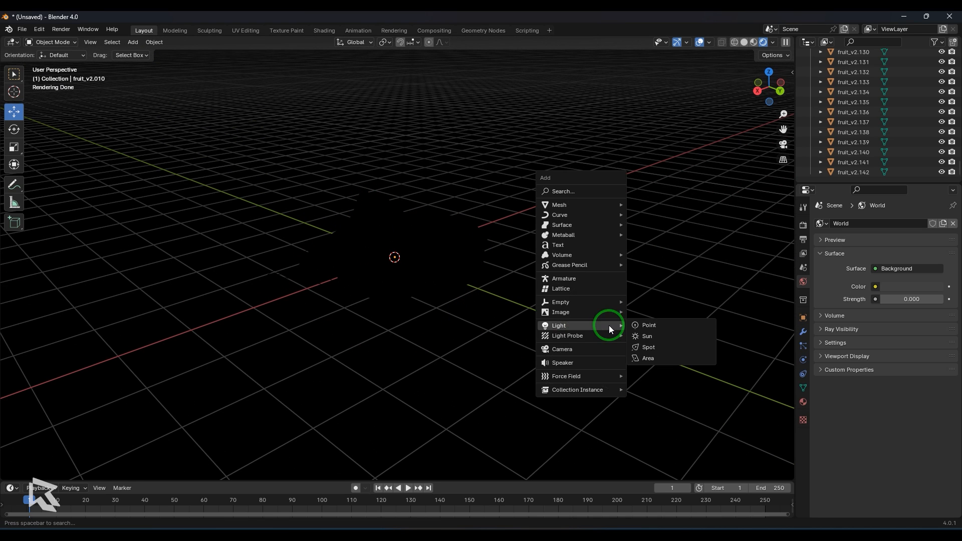
pyautogui.click(658, 360)
pyautogui.press('g')
pyautogui.press('z')
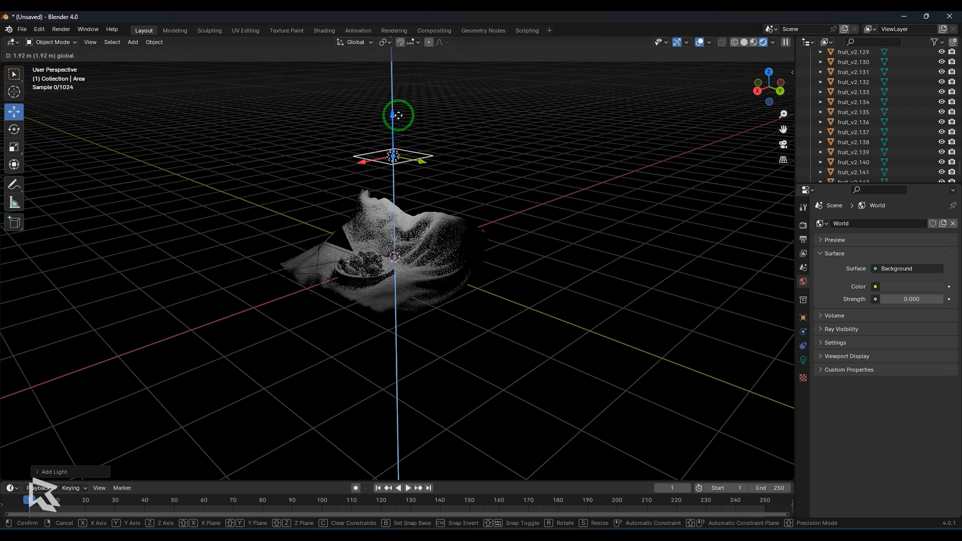
pyautogui.click(397, 115)
# Step: Move the area light out to the orange's side of the plate, aim it diagonally down at the fruit and return to the camera view
pyautogui.moveTo(502, 230); pyautogui.dragTo(564, 251, button='middle')
pyautogui.moveTo(446, 167); pyautogui.dragTo(581, 168)
pyautogui.moveTo(536, 206); pyautogui.dragTo(681, 308, button='middle')
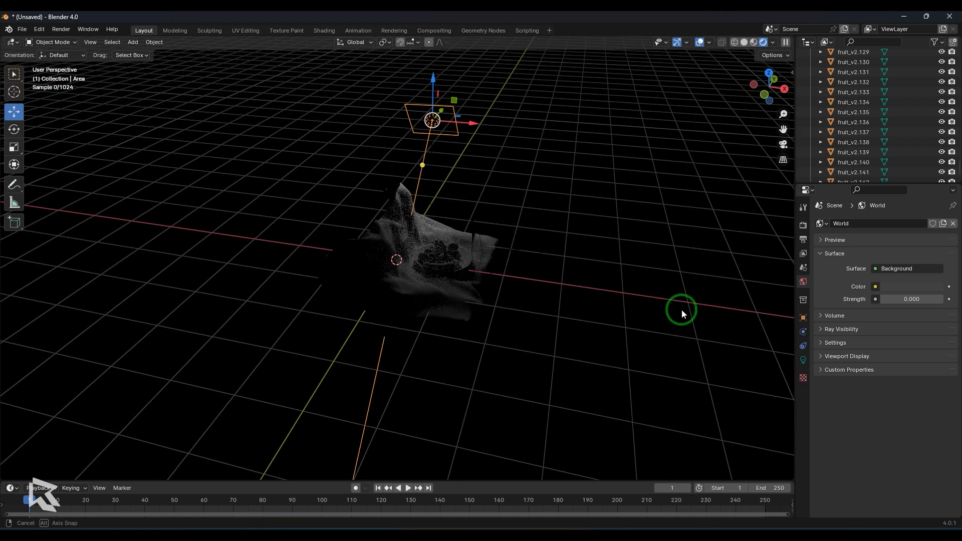
pyautogui.moveTo(472, 127); pyautogui.dragTo(478, 187)
pyautogui.moveTo(578, 251); pyautogui.dragTo(461, 222, button='middle')
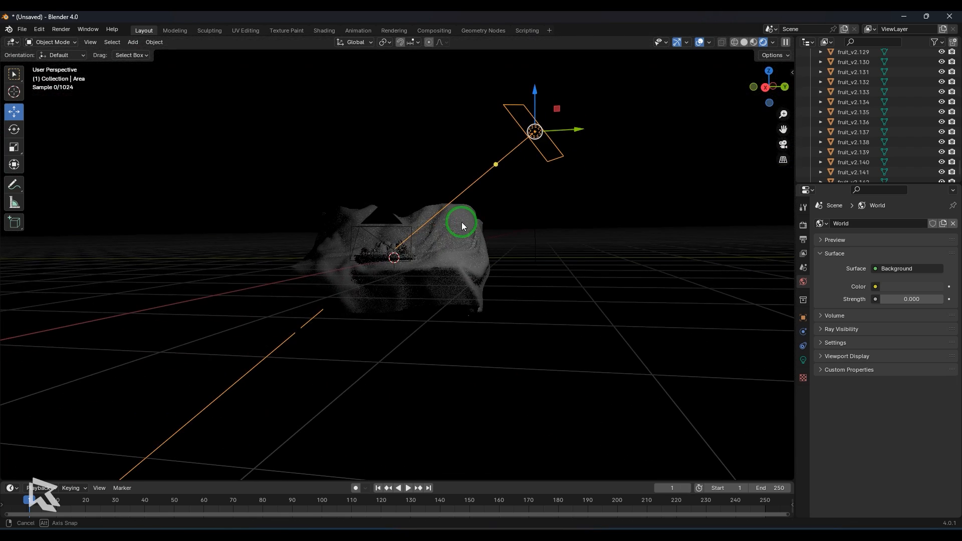
pyautogui.press('KP_0')
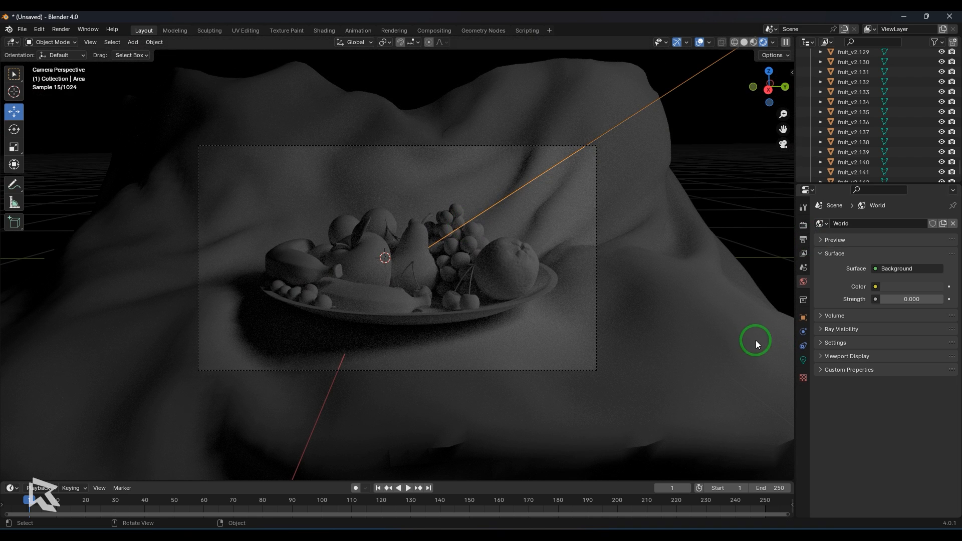
# Step: Try the area light's power at 15 W, settle on 25 W and give the light a pale warm orange colour
pyautogui.click(804, 363)
pyautogui.click(895, 296)
pyautogui.write('15')
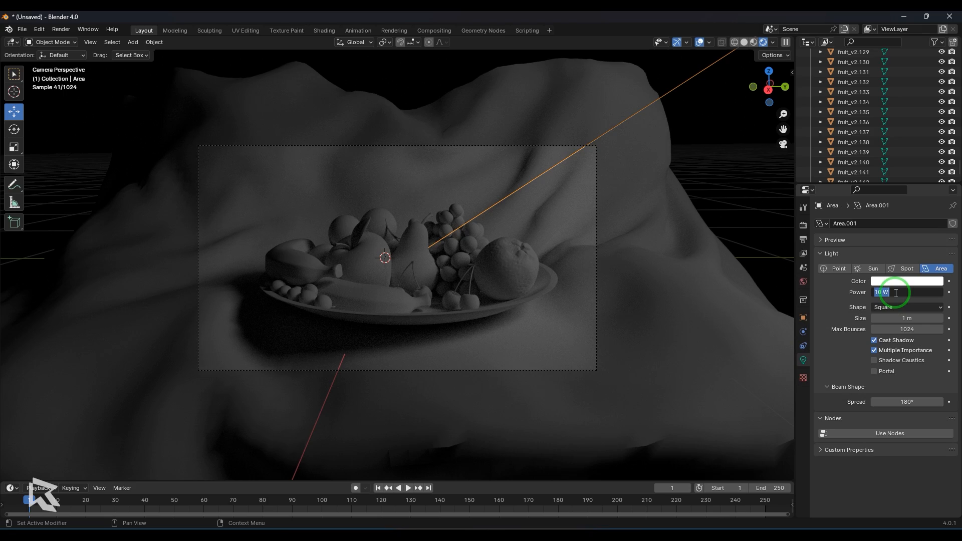
pyautogui.press('Return')
pyautogui.click(896, 292)
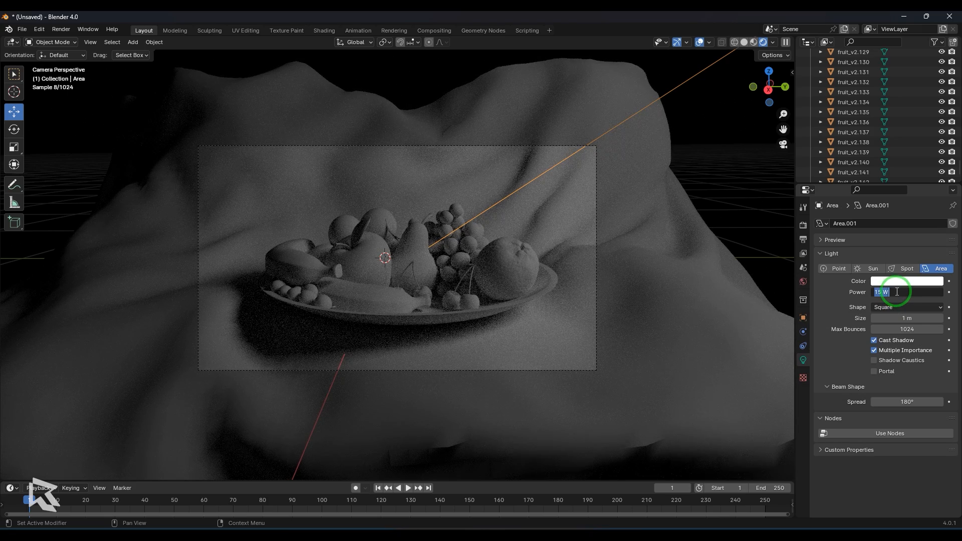
pyautogui.write('25')
pyautogui.press('Return')
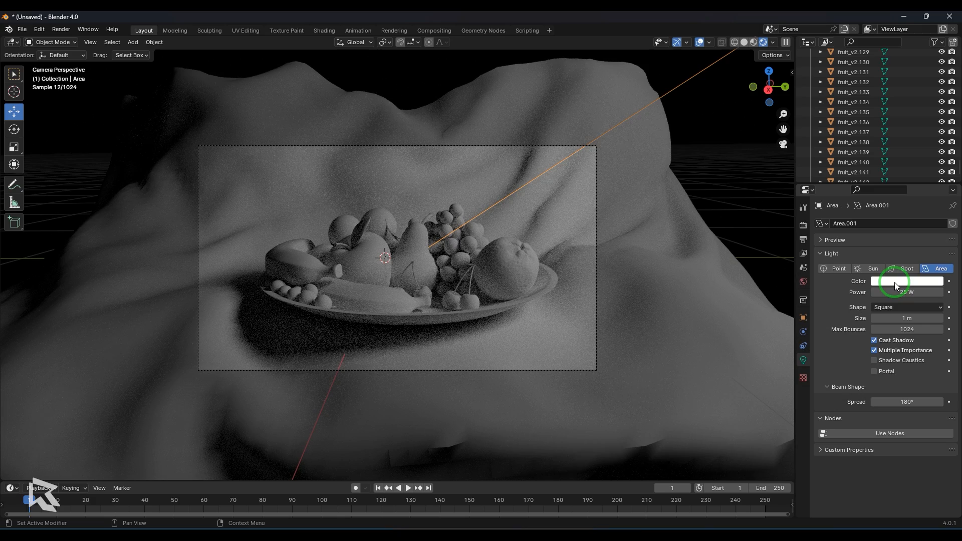
pyautogui.click(897, 282)
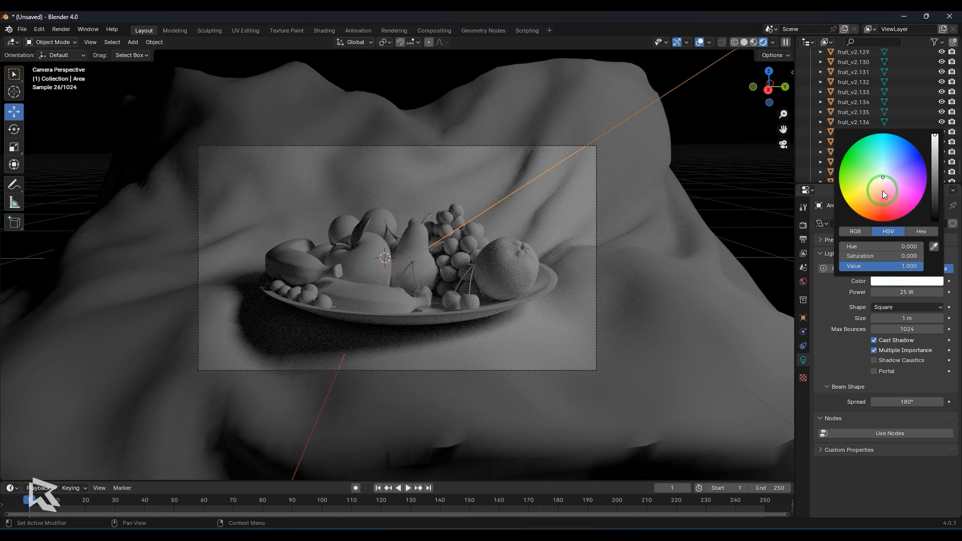
pyautogui.moveTo(882, 191); pyautogui.dragTo(879, 184)
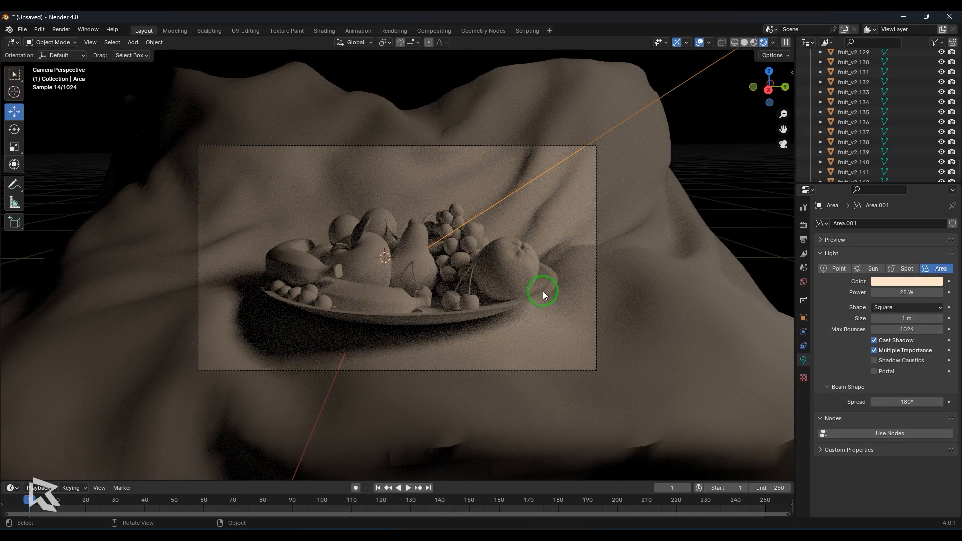
# Step: Test the area light's size at 0.1 m for hard shadows and enlarge it to 2.9 m for soft ones
pyautogui.moveTo(886, 319); pyautogui.dragTo(851, 329)
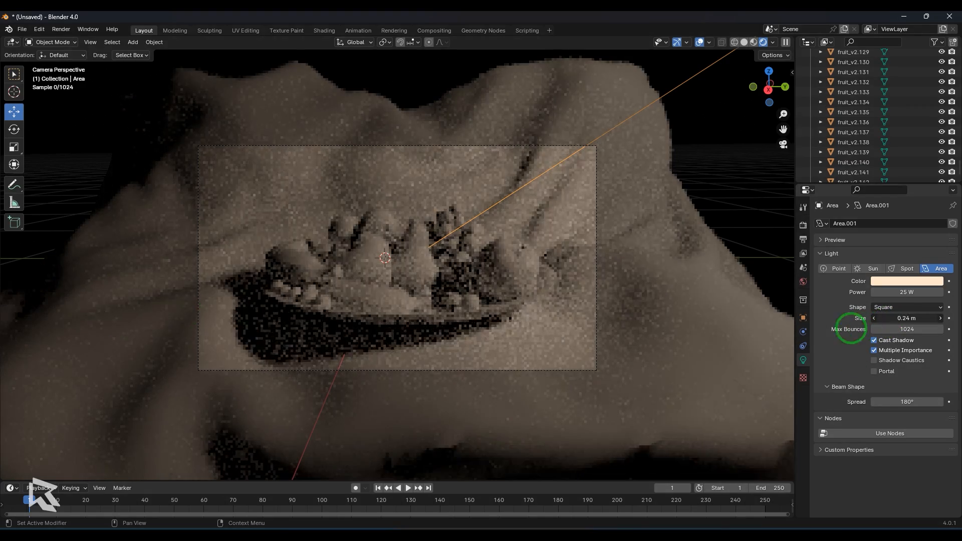
pyautogui.click(904, 318)
pyautogui.write('0')
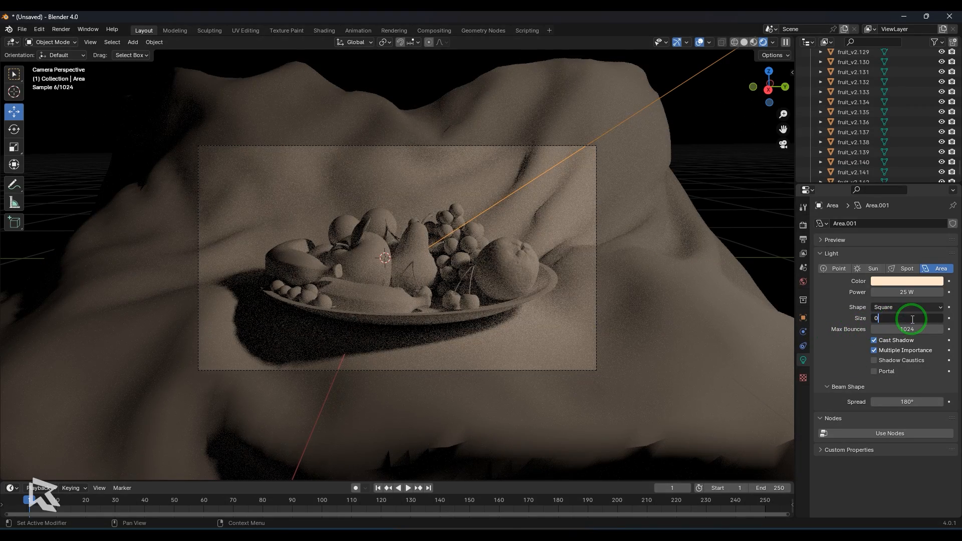
pyautogui.write('.1')
pyautogui.press('Return')
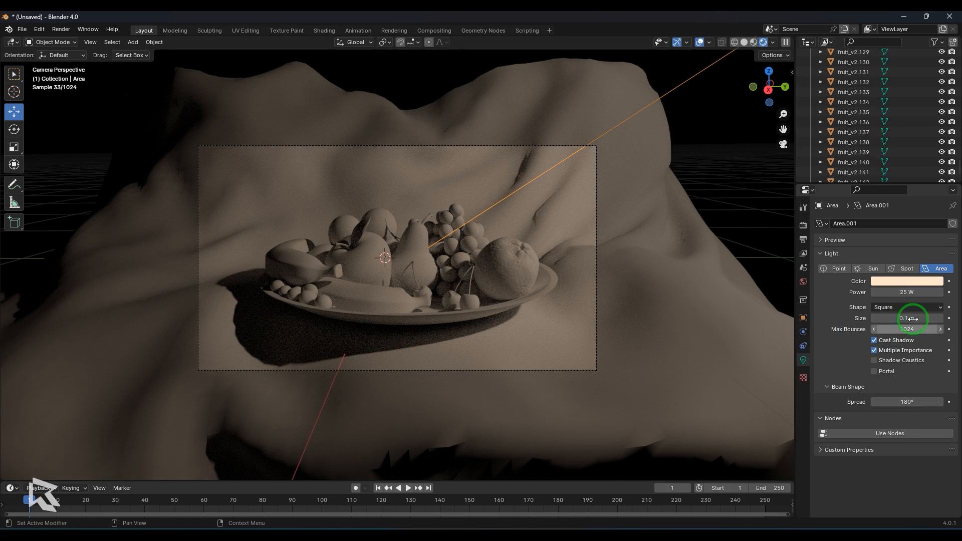
pyautogui.moveTo(912, 322); pyautogui.dragTo(607, 344)
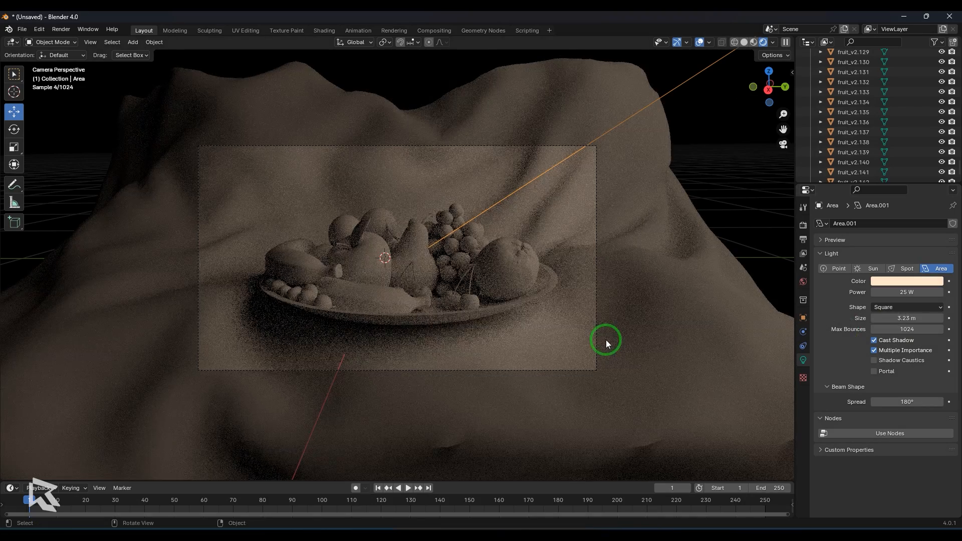
pyautogui.moveTo(904, 319); pyautogui.dragTo(111, 321)
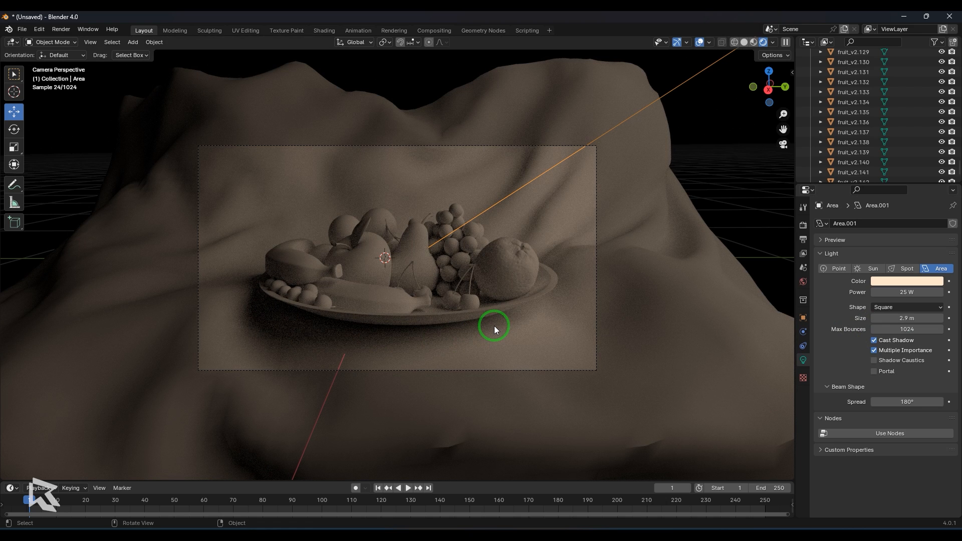
# Step: Examine the area light's placement around the cloth from outside in solid and rendered shading, and return to the camera view
pyautogui.click(754, 44)
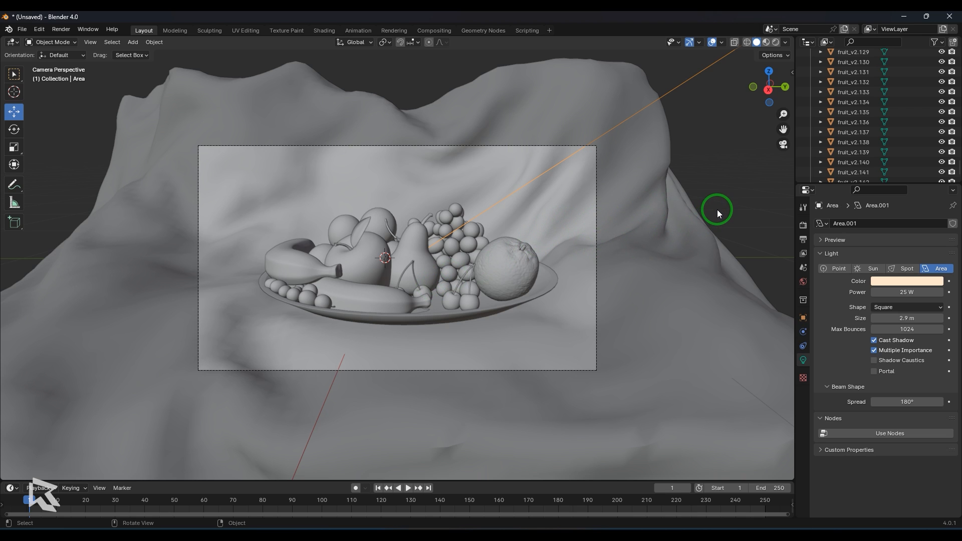
pyautogui.moveTo(717, 209); pyautogui.dragTo(530, 322, button='middle')
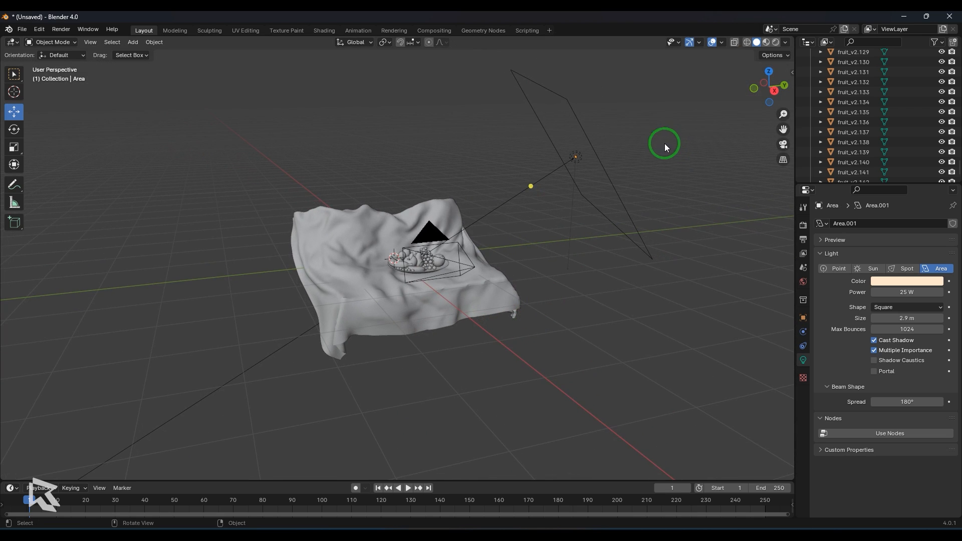
pyautogui.click(585, 229)
pyautogui.click(593, 326)
pyautogui.click(775, 42)
pyautogui.moveTo(564, 369); pyautogui.dragTo(507, 387, button='middle')
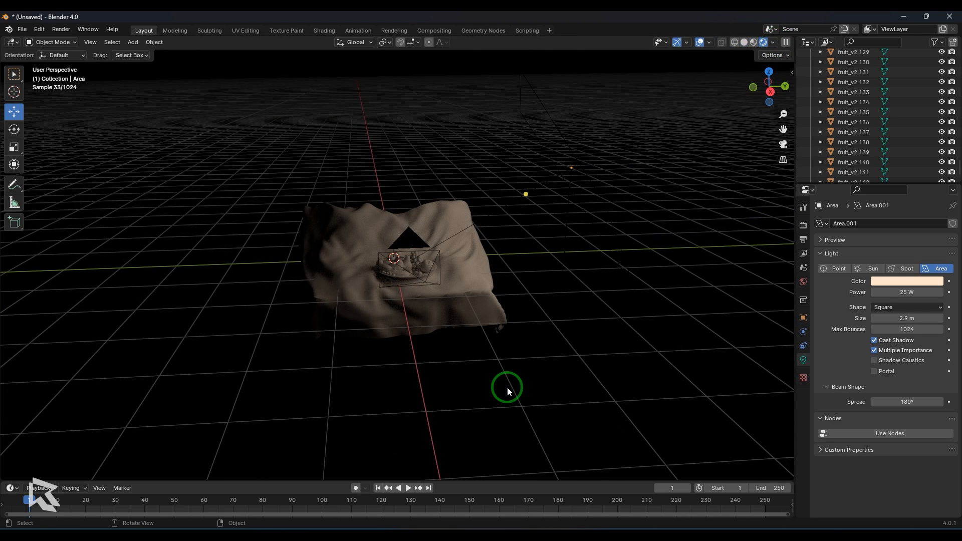
pyautogui.hotkey('shift', 'a')
pyautogui.moveTo(507, 390)
pyautogui.press('KP_0')
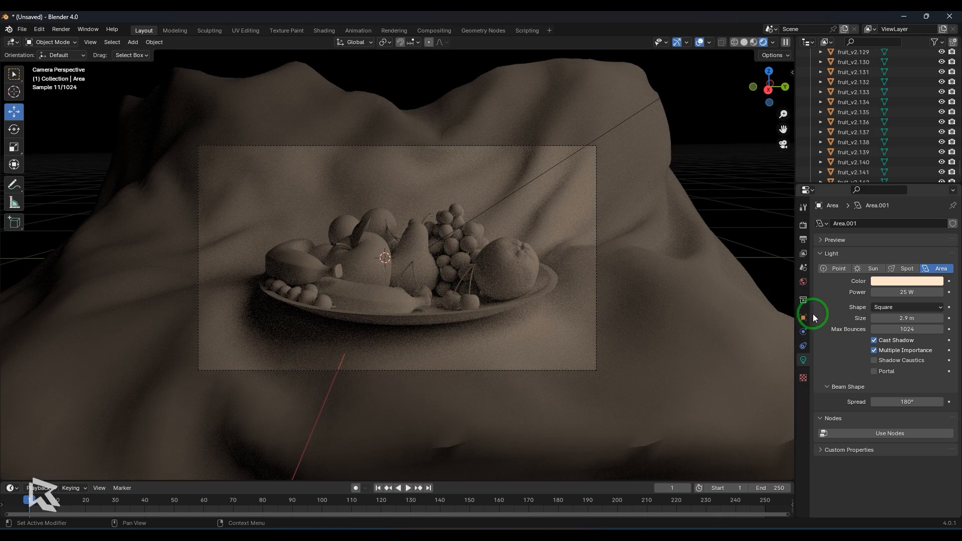
# Step: Give the world background a dark bluish colour and set its strength to 0.1 after trying 1.7
pyautogui.click(803, 281)
pyautogui.moveTo(874, 298); pyautogui.dragTo(139, 301)
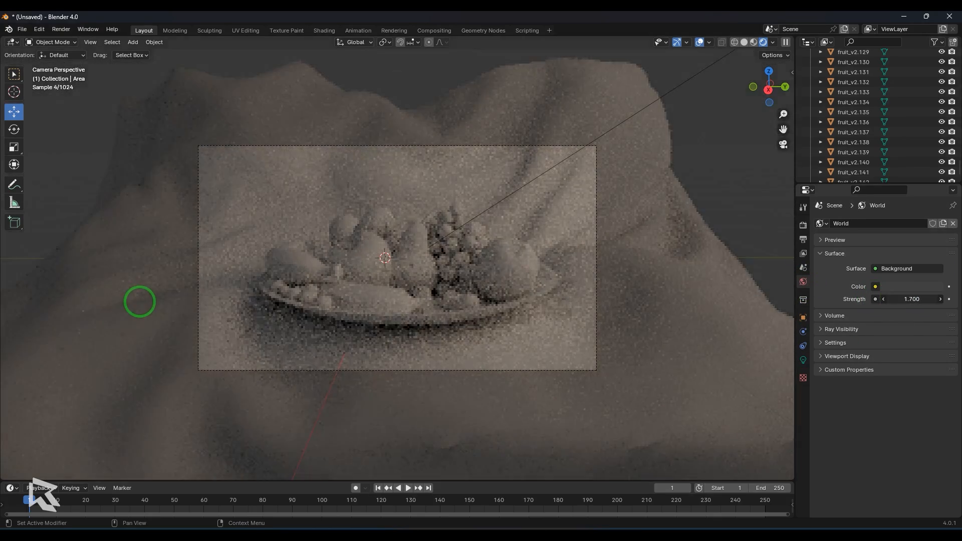
pyautogui.click(886, 289)
pyautogui.moveTo(882, 174); pyautogui.dragTo(888, 167)
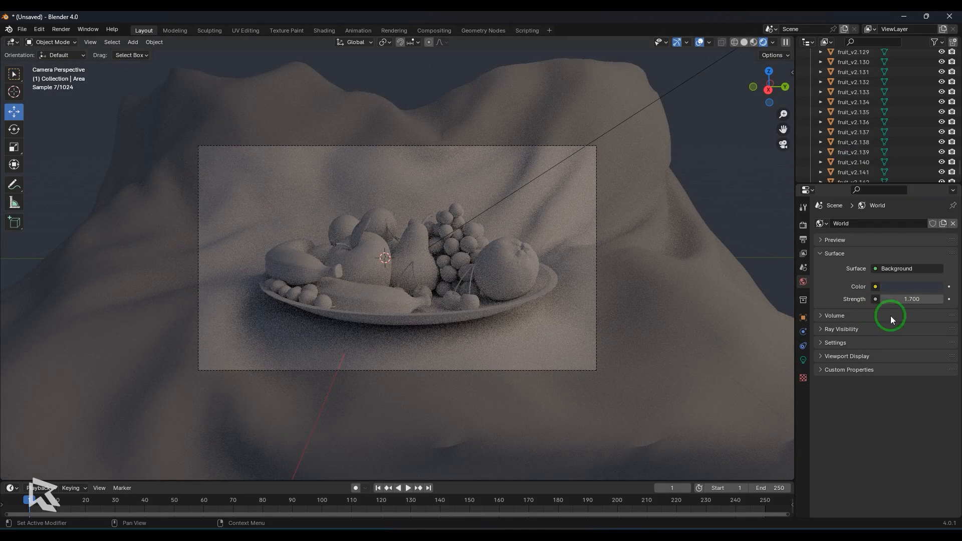
pyautogui.click(901, 299)
pyautogui.write('0.1')
pyautogui.press('Return')
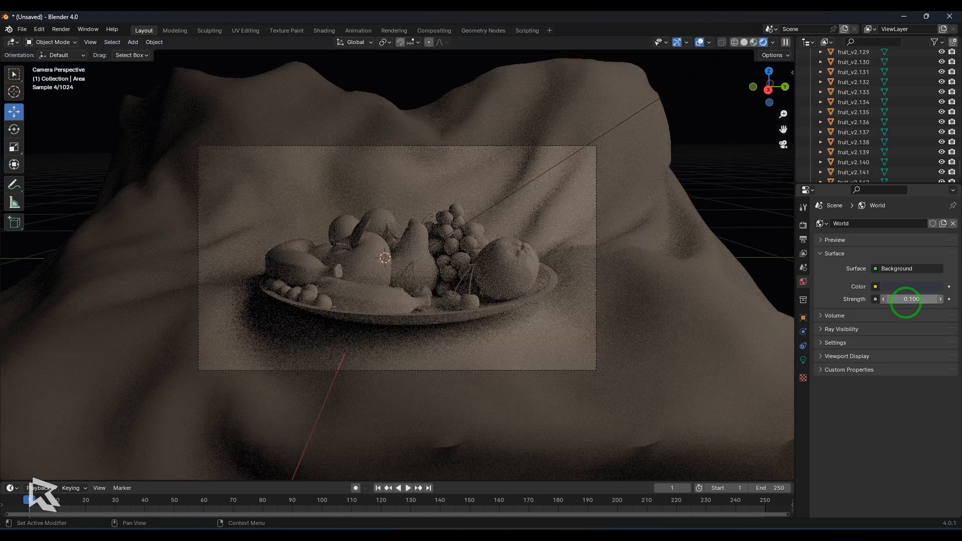
# Step: Raise the world background's strength to 0.4 after trying 0.2
pyautogui.click(905, 303)
pyautogui.write('0.2')
pyautogui.press('Return')
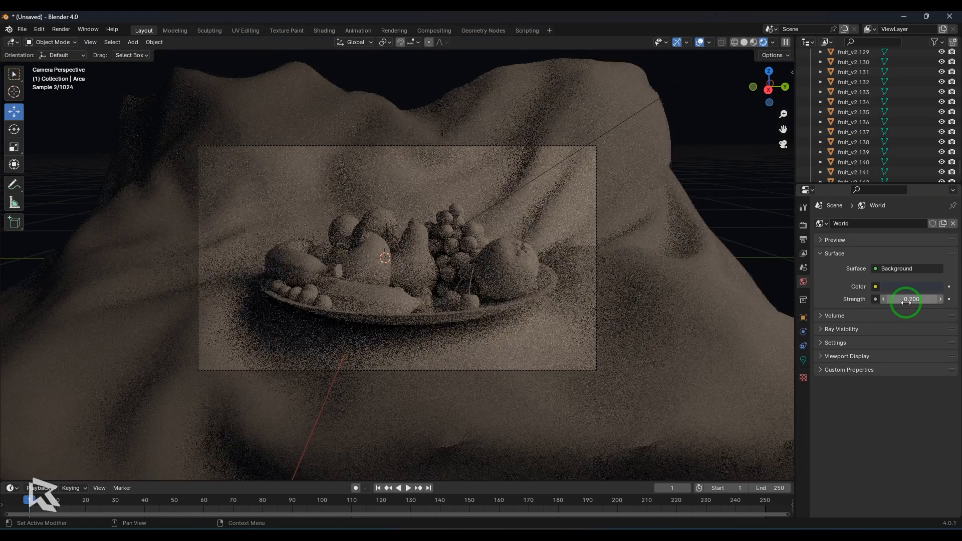
pyautogui.click(905, 301)
pyautogui.write('0.4')
pyautogui.press('Return')
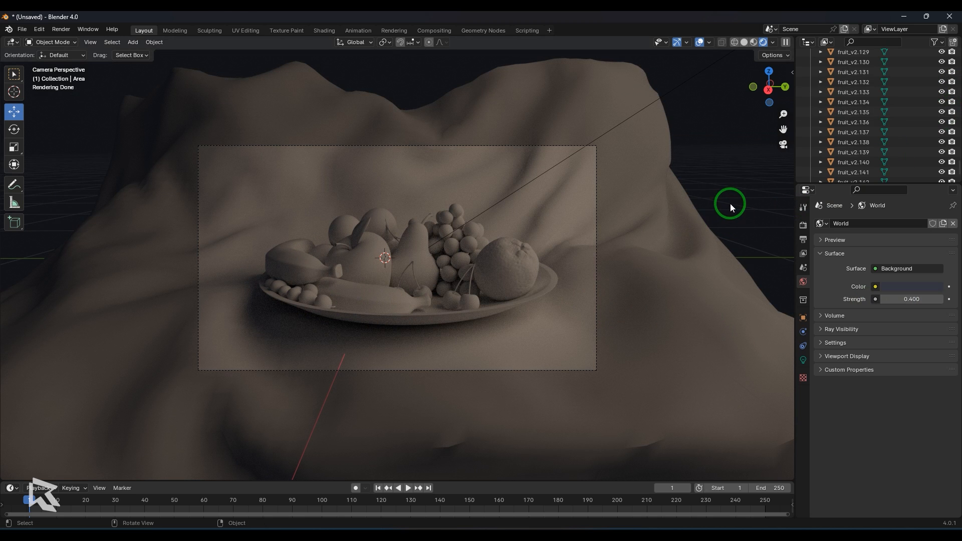
# Step: Set the existing area light's power to 40 W from outside the camera and return to the camera view
pyautogui.press('KP_0')
pyautogui.click(570, 165)
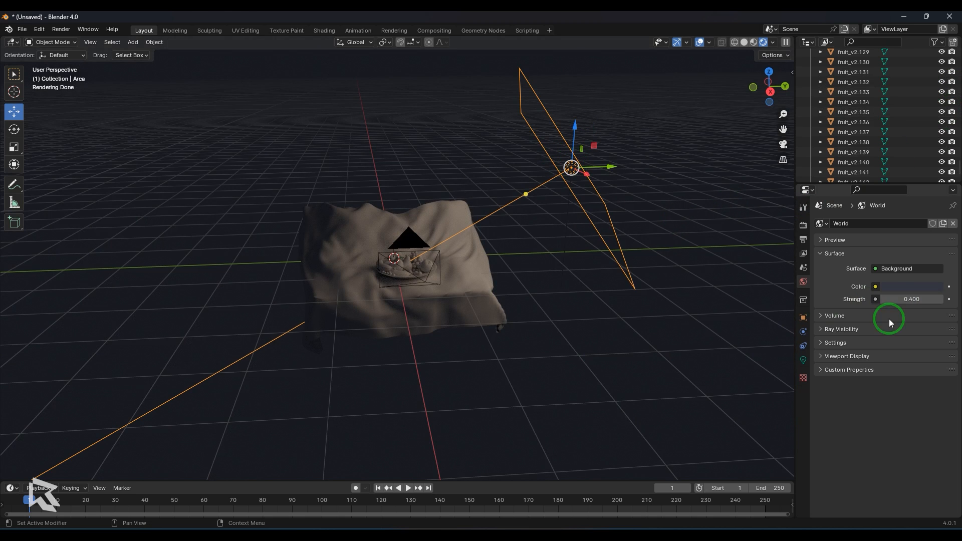
pyautogui.click(803, 360)
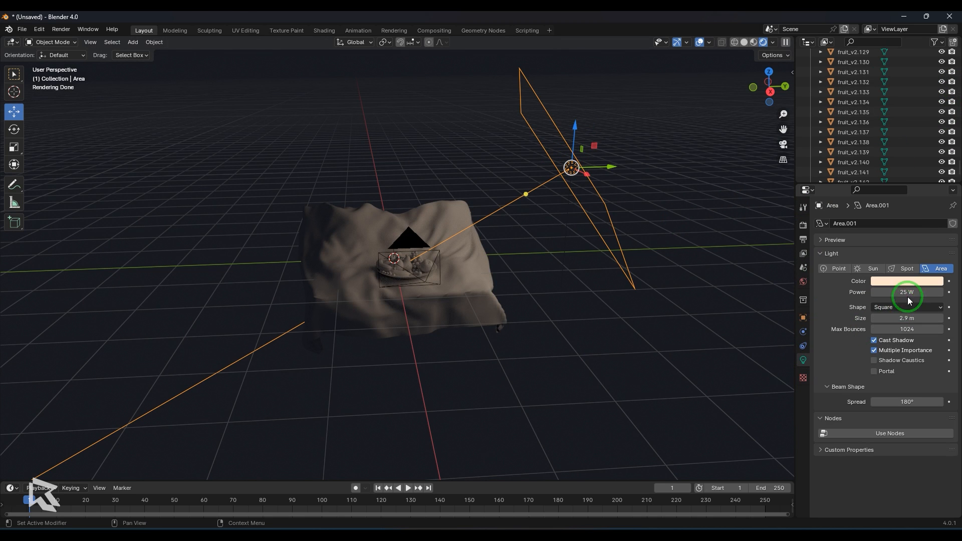
pyautogui.click(907, 299)
pyautogui.write('40')
pyautogui.press('Return')
pyautogui.click(810, 361)
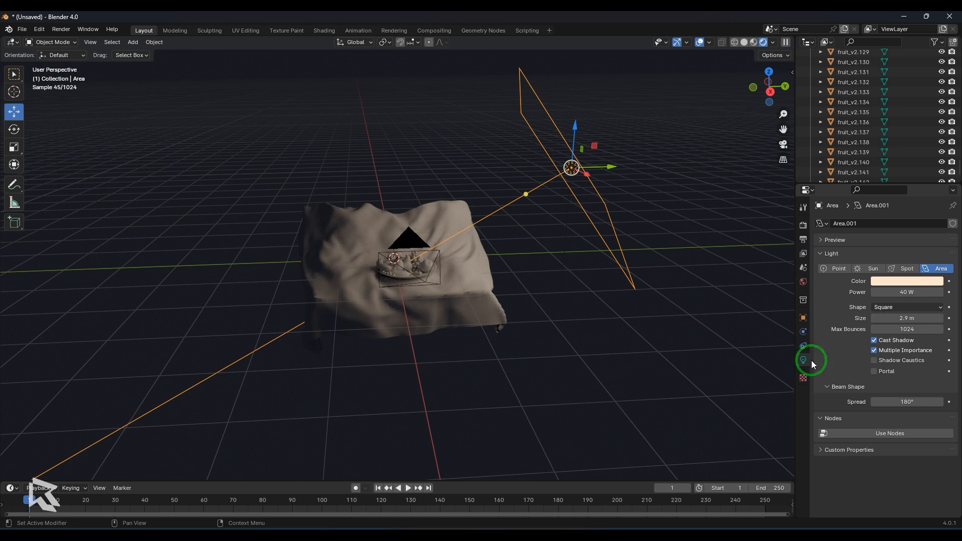
pyautogui.click(693, 413)
pyautogui.press('KP_0')
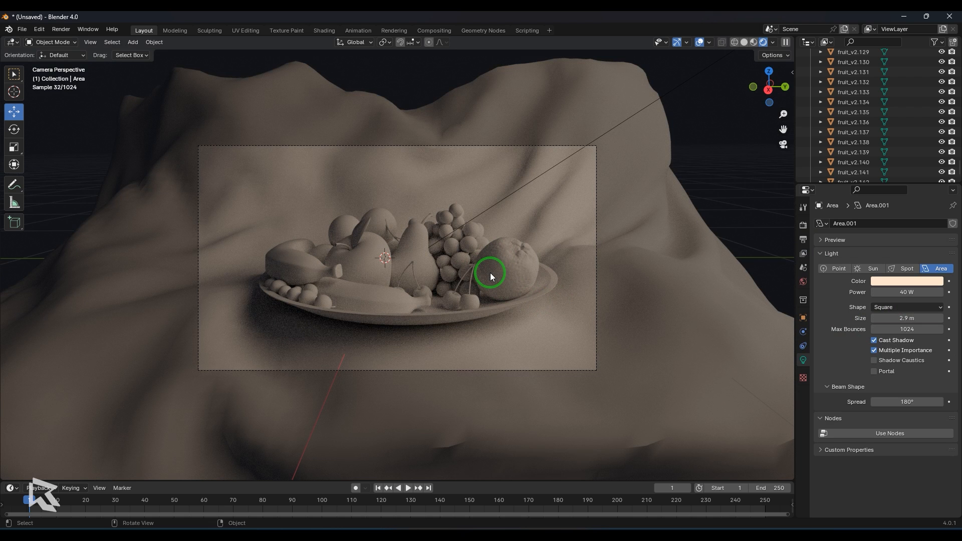
# Step: Switch to solid shading, leave the camera view and add a second area light to the scene
pyautogui.click(743, 43)
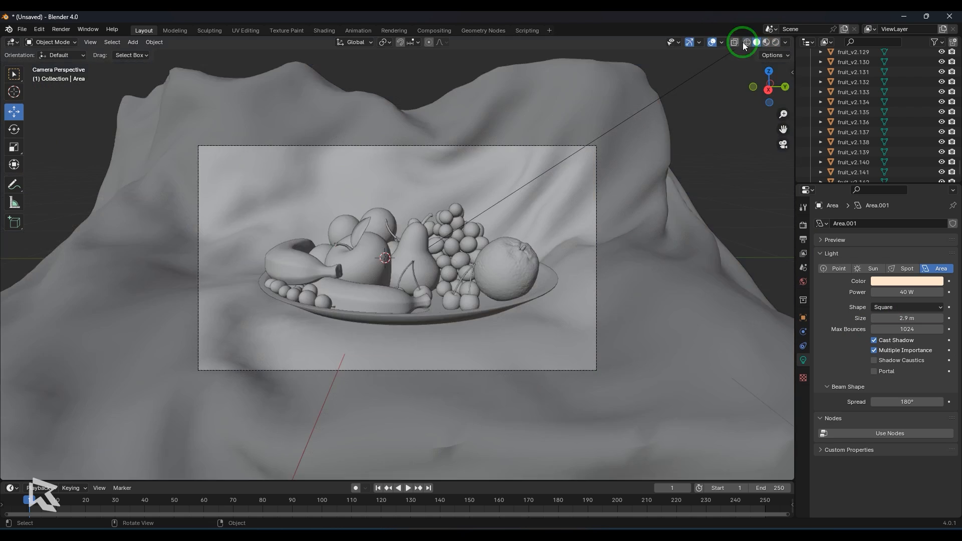
pyautogui.press('KP_0')
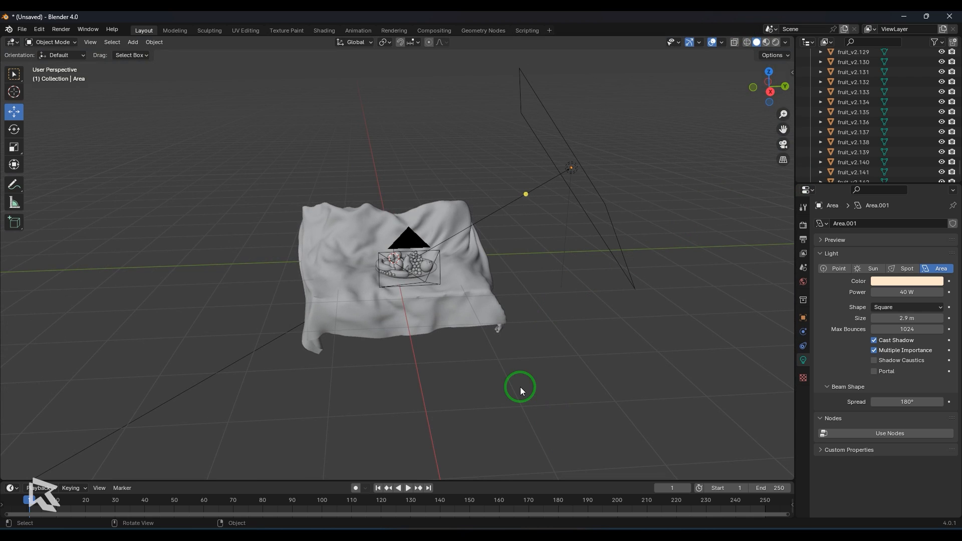
pyautogui.hotkey('shift', 'a')
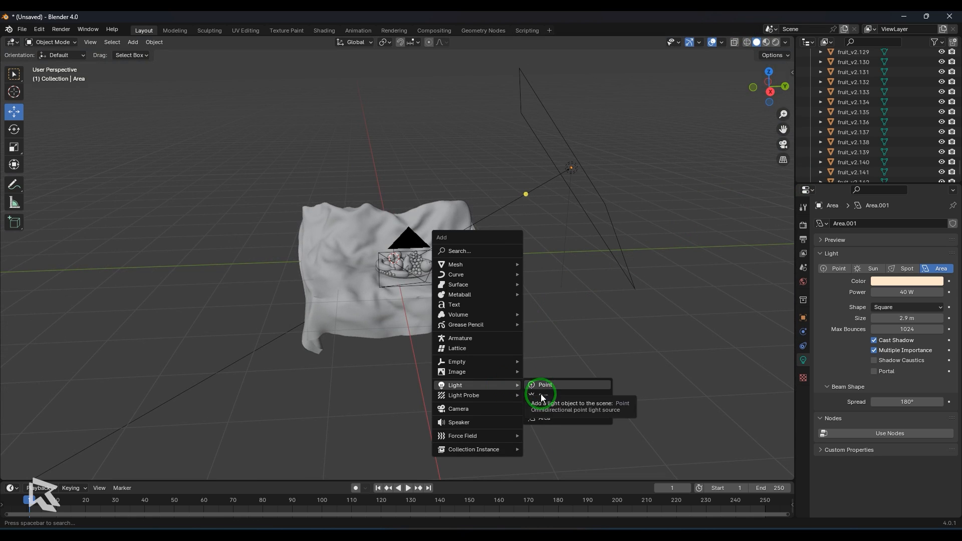
pyautogui.click(542, 418)
pyautogui.moveTo(480, 395); pyautogui.dragTo(590, 334, button='middle')
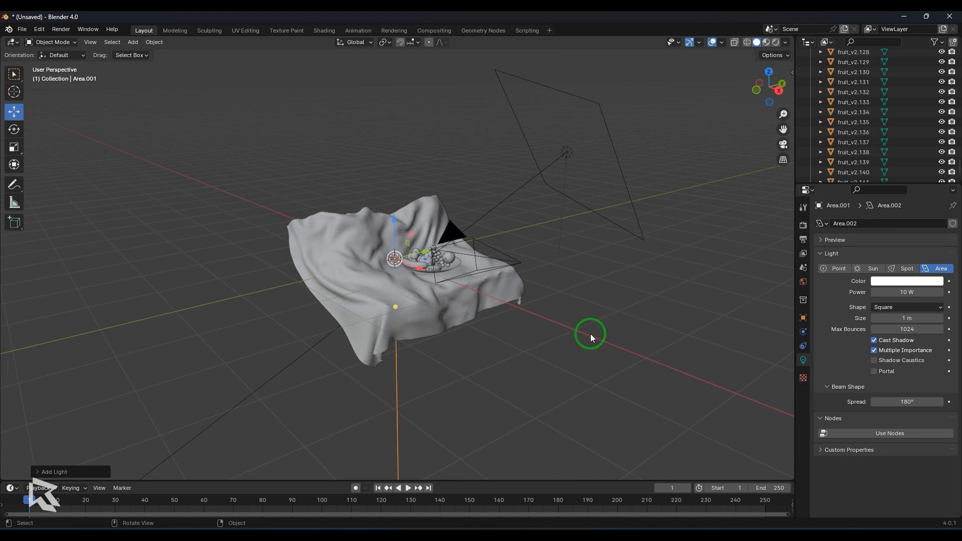
# Step: Move the second area light high above and behind the cloth, working in rendered shading
pyautogui.click(775, 43)
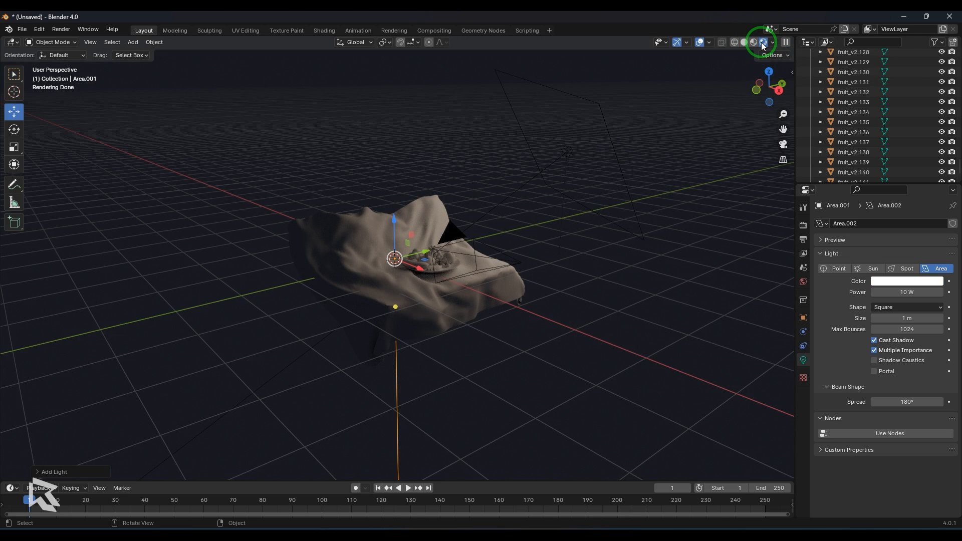
pyautogui.moveTo(395, 221); pyautogui.dragTo(404, 104)
pyautogui.moveTo(601, 317); pyautogui.dragTo(638, 318, button='middle')
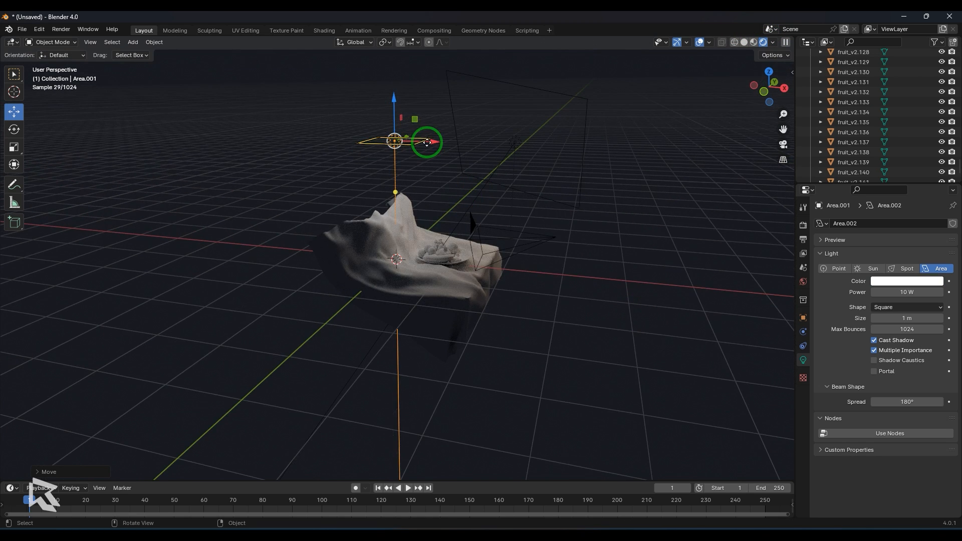
pyautogui.moveTo(423, 141); pyautogui.dragTo(349, 135)
pyautogui.moveTo(317, 97); pyautogui.dragTo(316, 74)
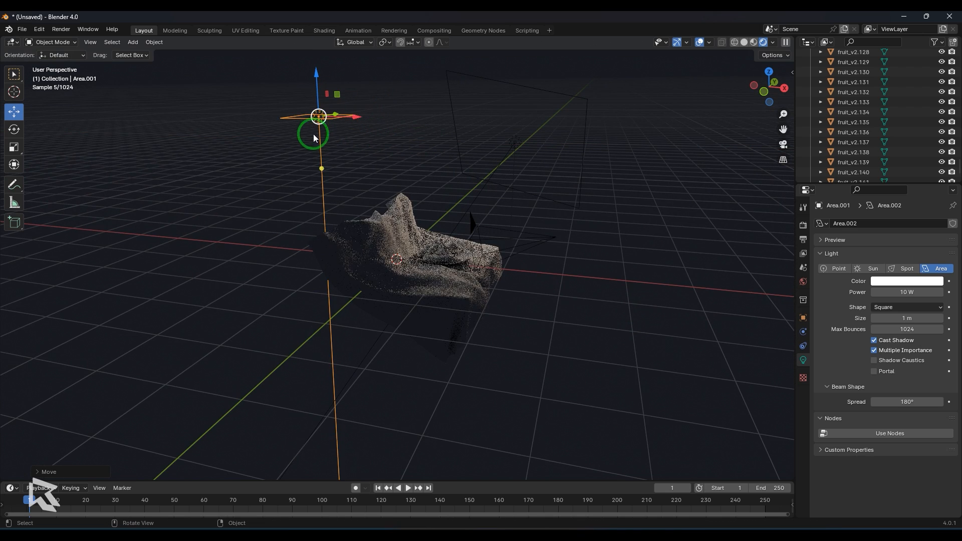
pyautogui.moveTo(349, 116); pyautogui.dragTo(317, 118)
# Step: Aim the second area light down at the fruit plate and return to the camera view
pyautogui.moveTo(292, 167); pyautogui.dragTo(376, 189)
pyautogui.moveTo(618, 328); pyautogui.dragTo(521, 320, button='middle')
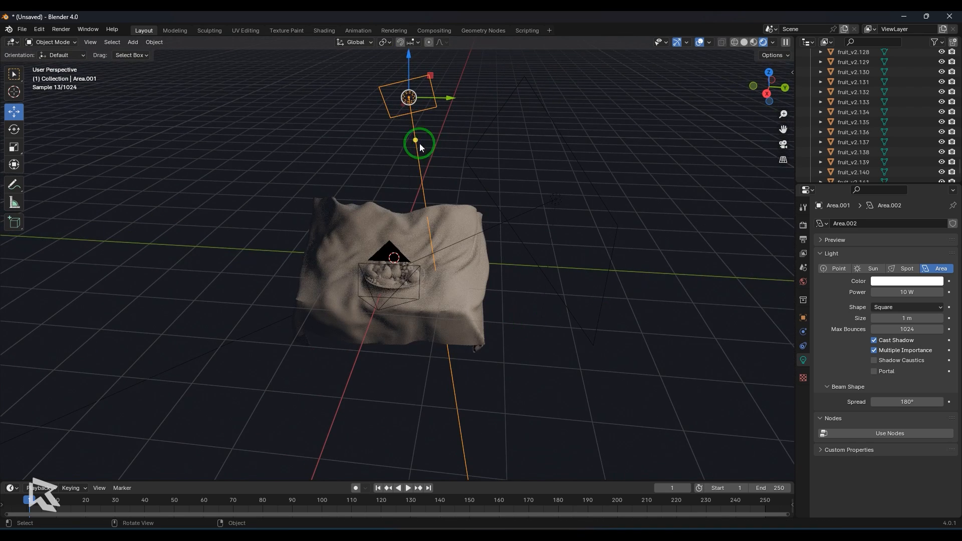
pyautogui.moveTo(419, 144); pyautogui.dragTo(404, 141)
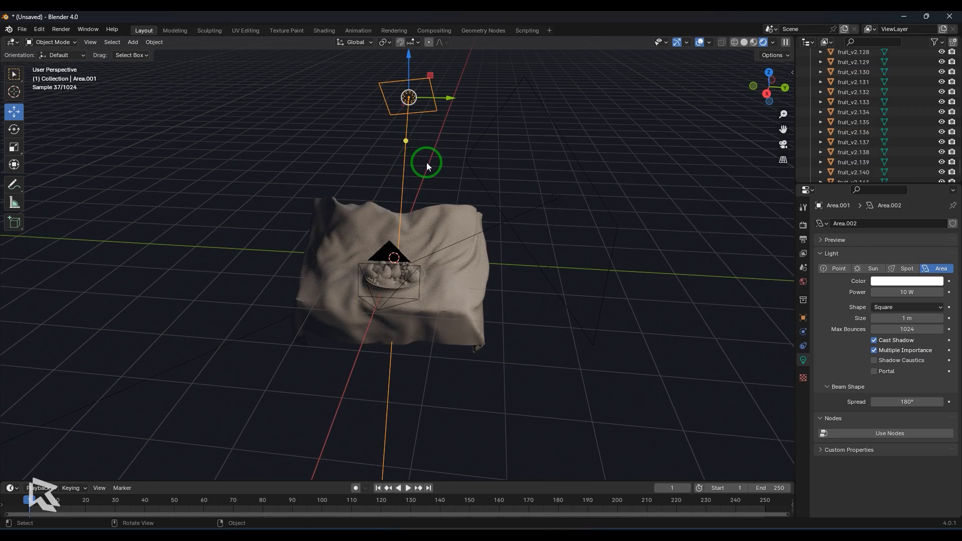
pyautogui.press('KP_0')
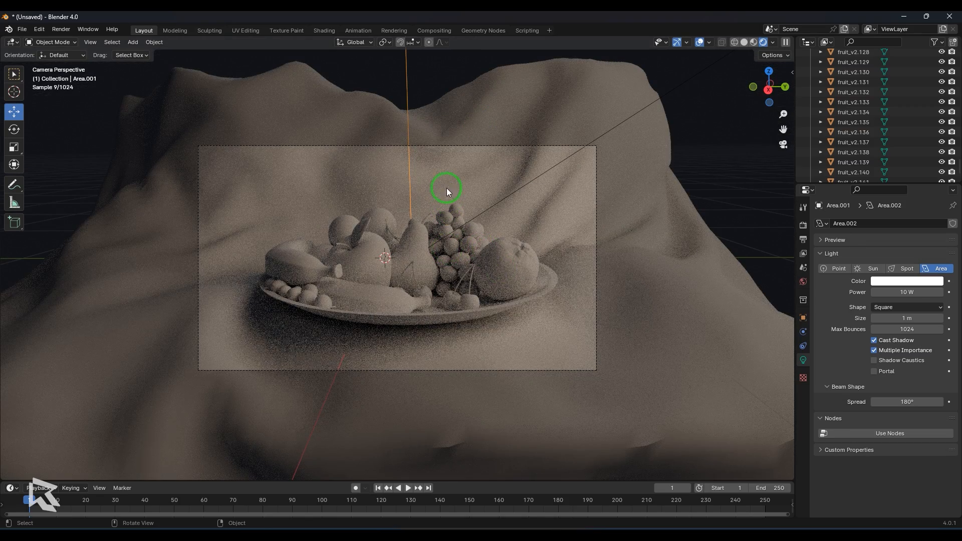
# Step: Set the second area light's power to 60 W and give it a light blue colour
pyautogui.moveTo(904, 292); pyautogui.dragTo(903, 292)
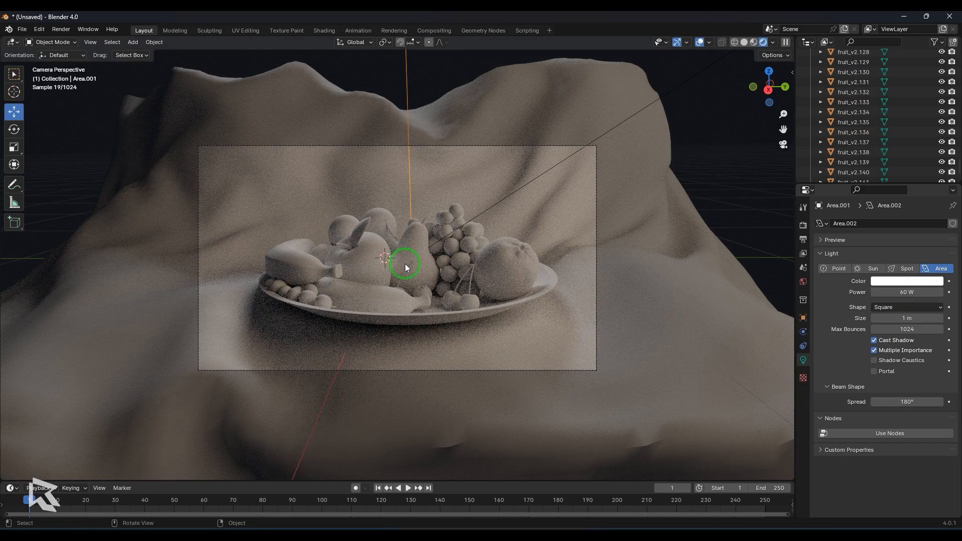
pyautogui.click(891, 282)
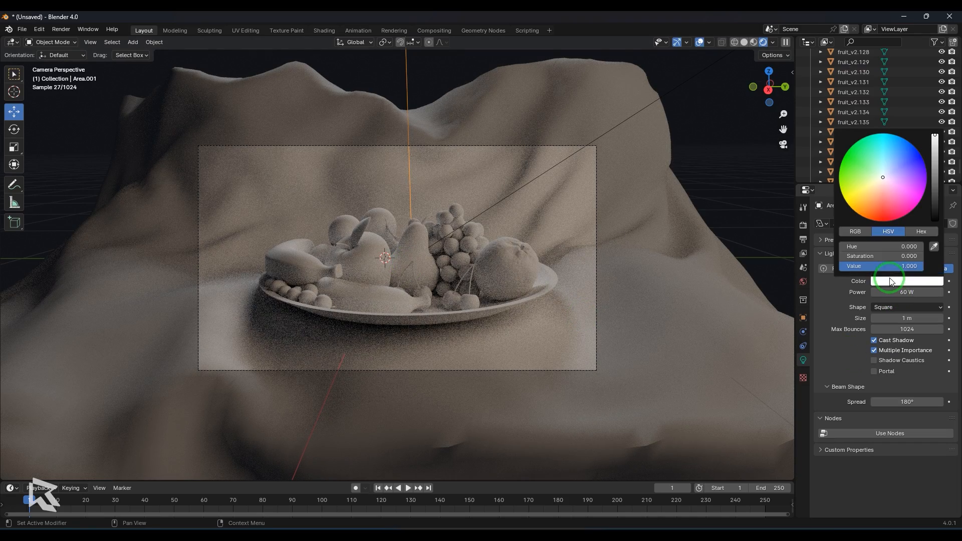
pyautogui.click(888, 175)
pyautogui.click(812, 265)
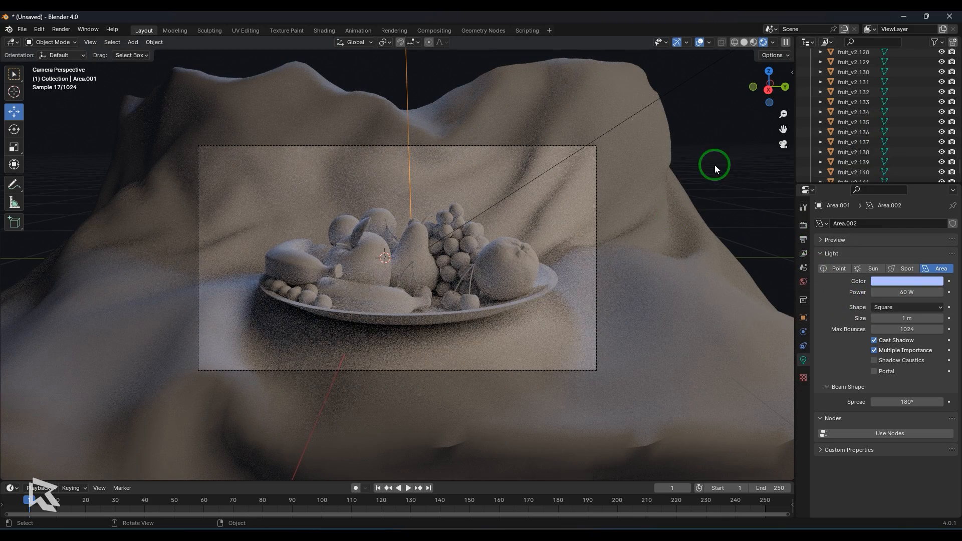
# Step: Try the first area light's power at 70 W, deepen its colour to a stronger warm orange and return the power to 40 W
pyautogui.click(688, 84)
pyautogui.click(892, 293)
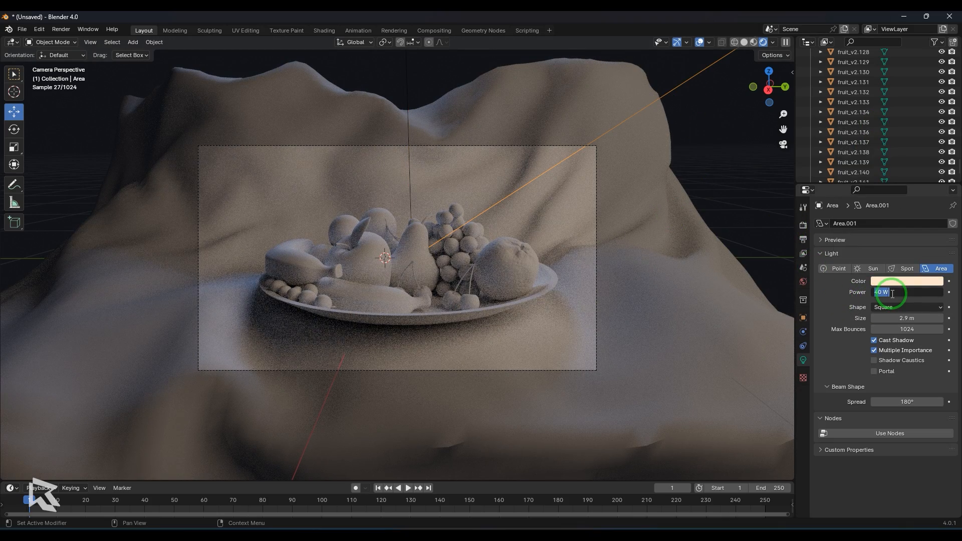
pyautogui.write('70')
pyautogui.press('Return')
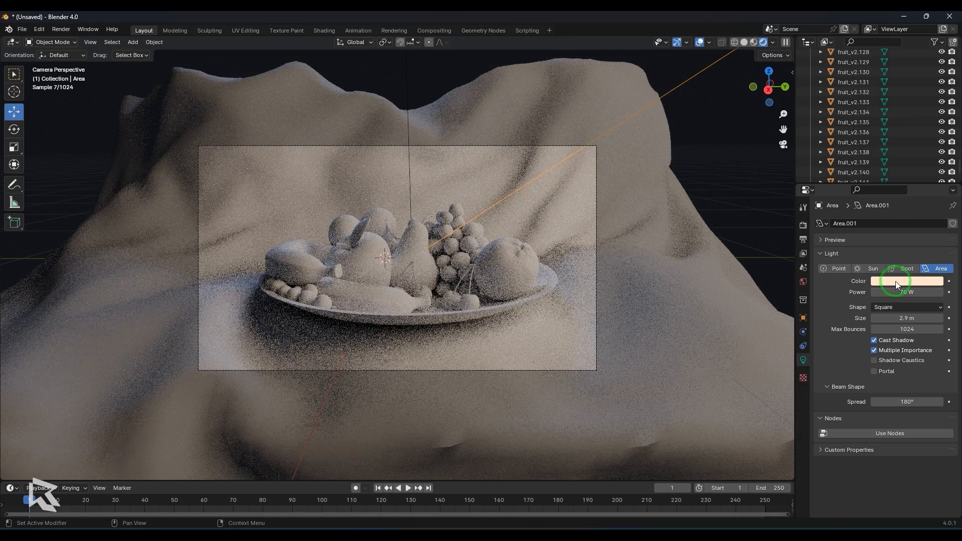
pyautogui.click(895, 281)
pyautogui.click(875, 192)
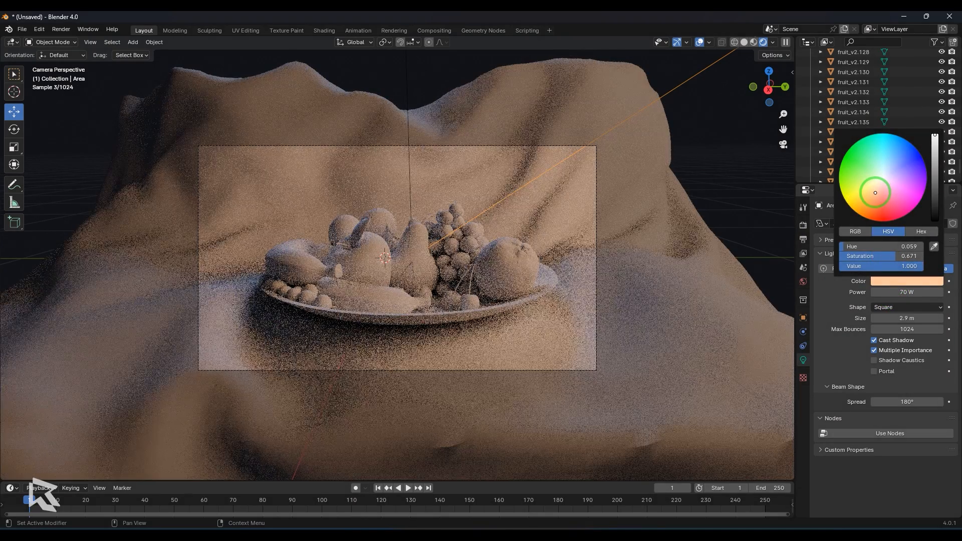
pyautogui.click(908, 292)
pyautogui.write('40')
pyautogui.press('Return')
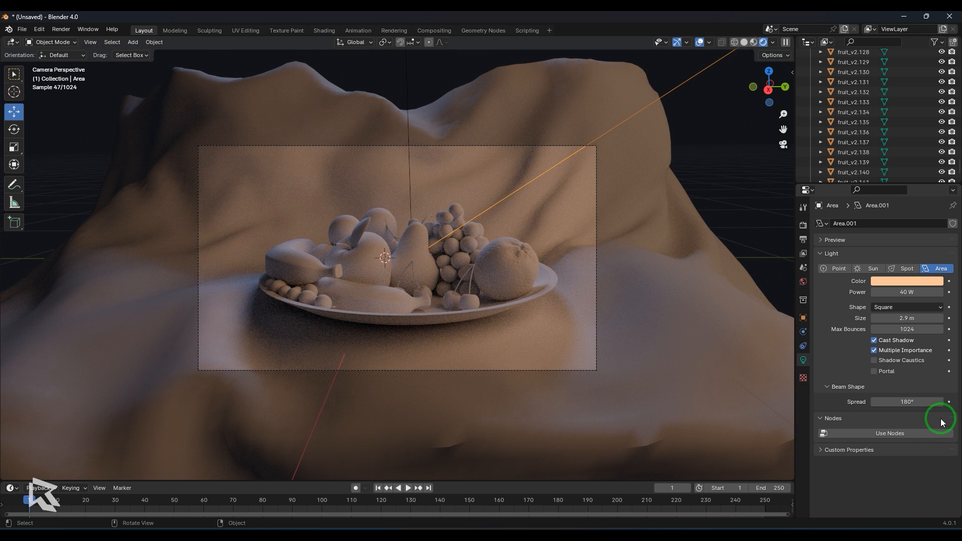
pyautogui.click(654, 341)
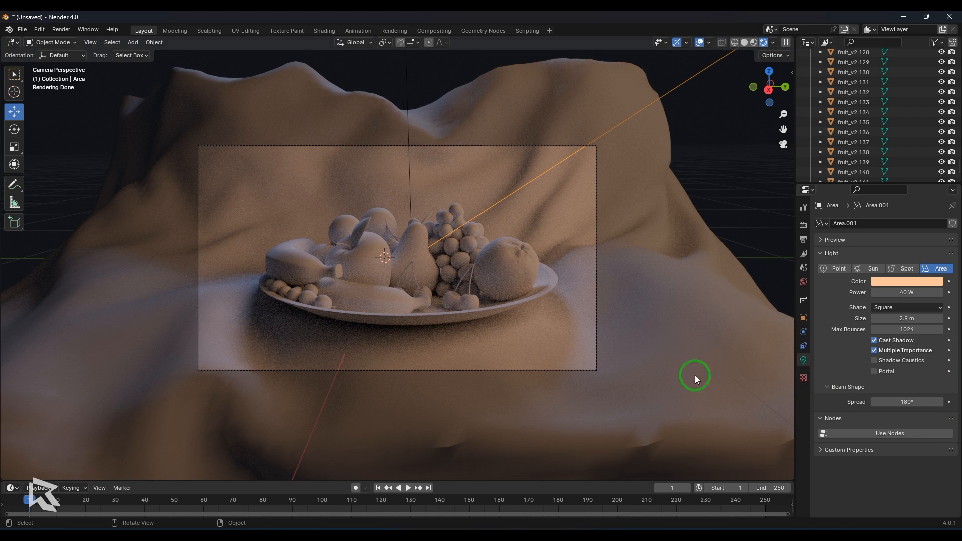
pyautogui.click(453, 260)
# Step: Set the final render's maximum samples to 1024 in the Cycles render settings
pyautogui.click(60, 29)
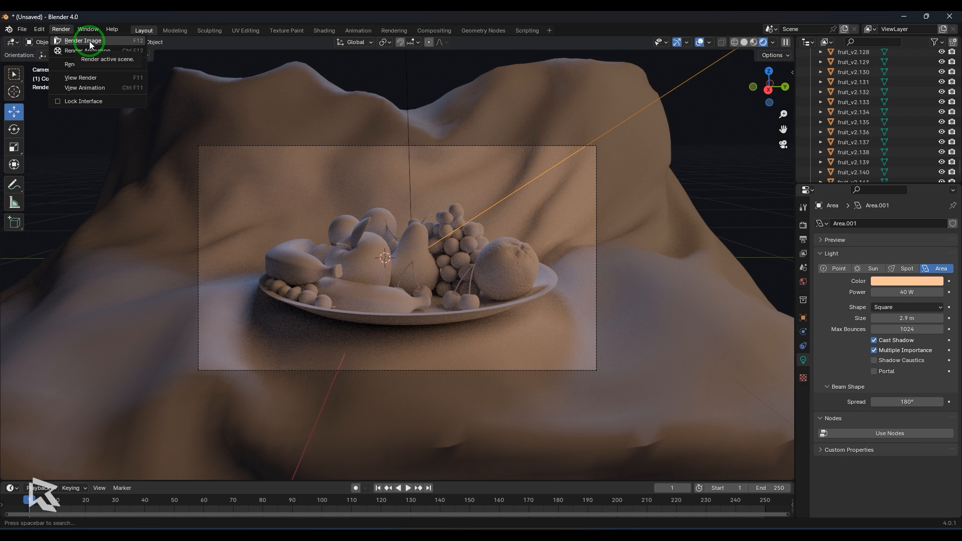
pyautogui.click(83, 41)
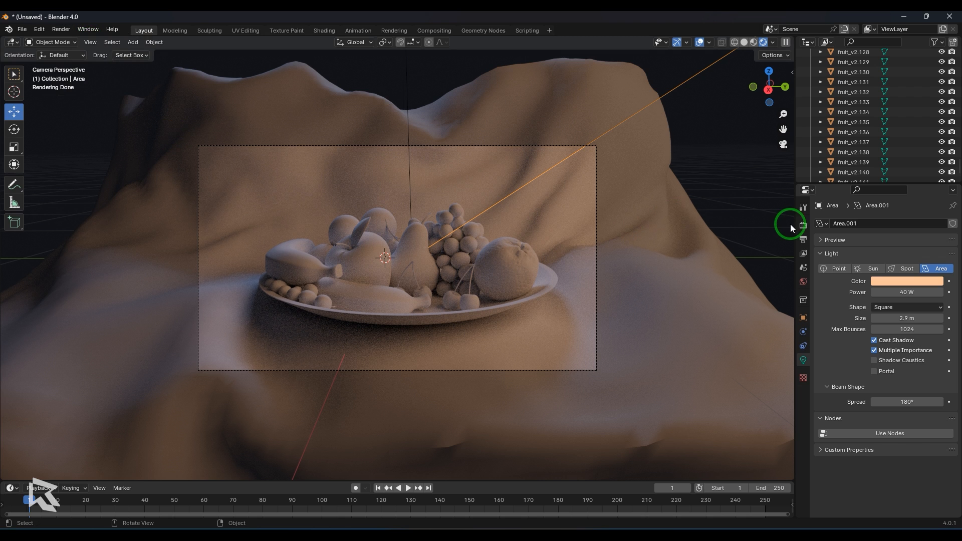
pyautogui.click(803, 239)
pyautogui.click(803, 225)
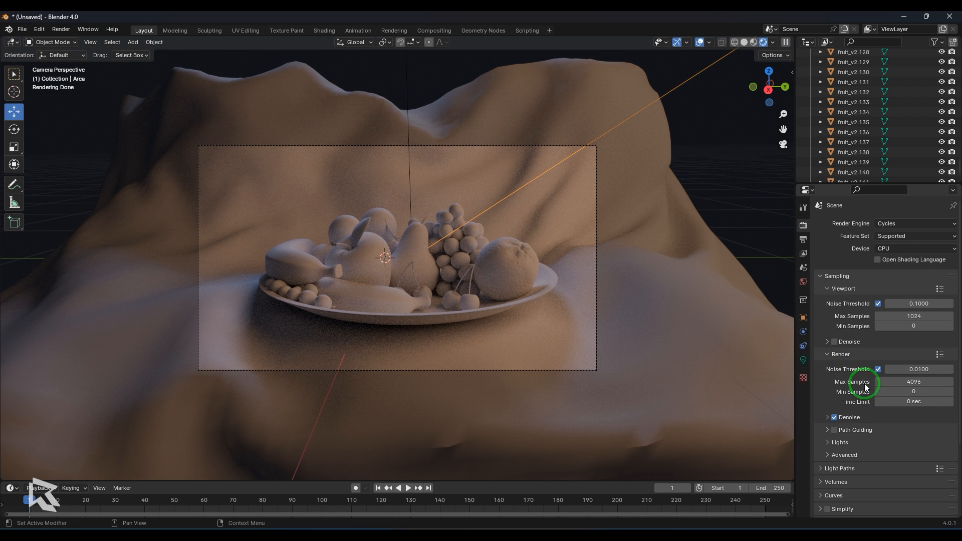
pyautogui.click(914, 383)
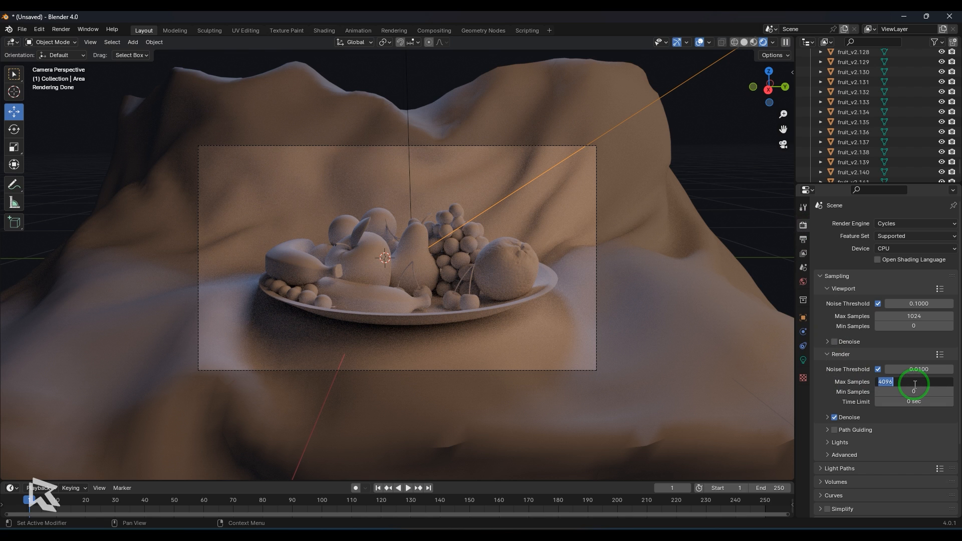
pyautogui.write('1024')
pyautogui.press('Return')
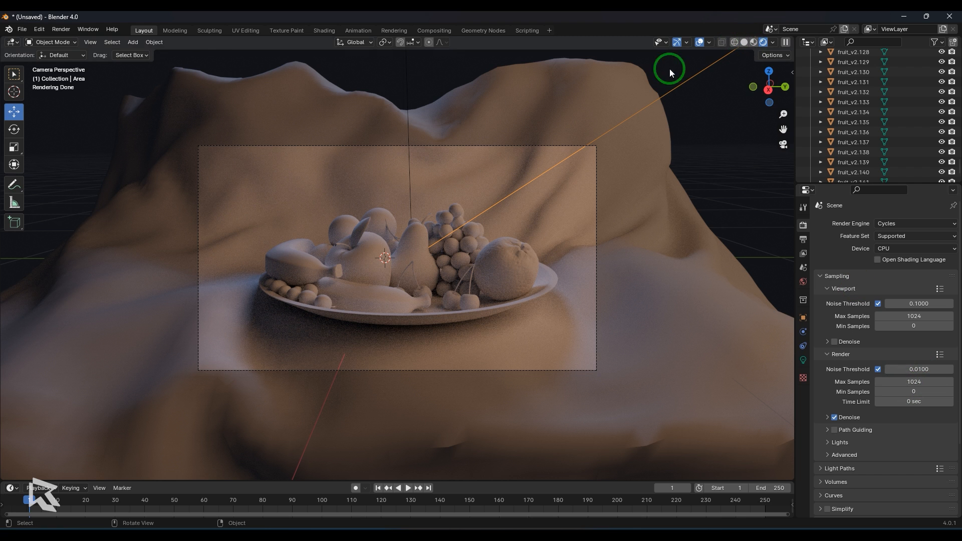
# Step: Render the image from the camera, shrink and reposition the render window, and zoom out to see the whole picture
pyautogui.click(61, 29)
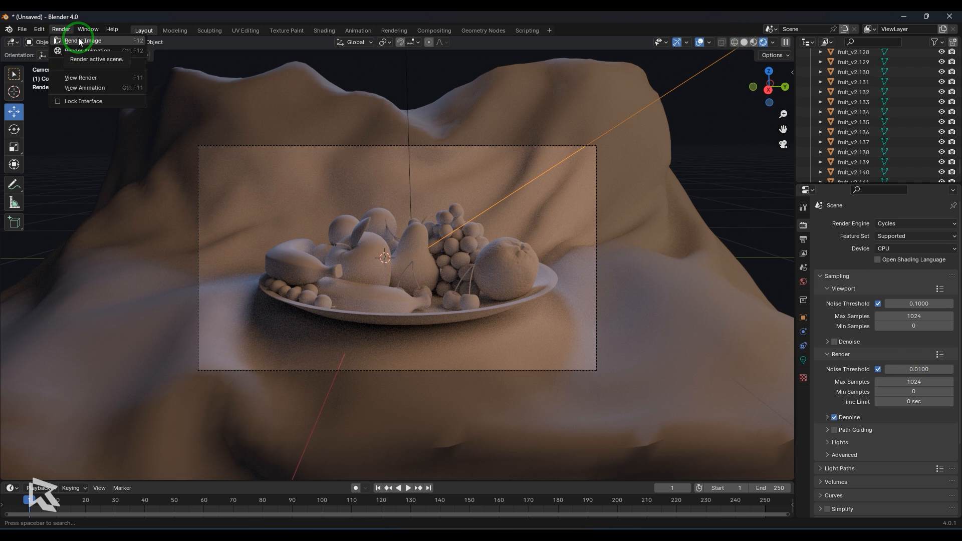
pyautogui.click(80, 41)
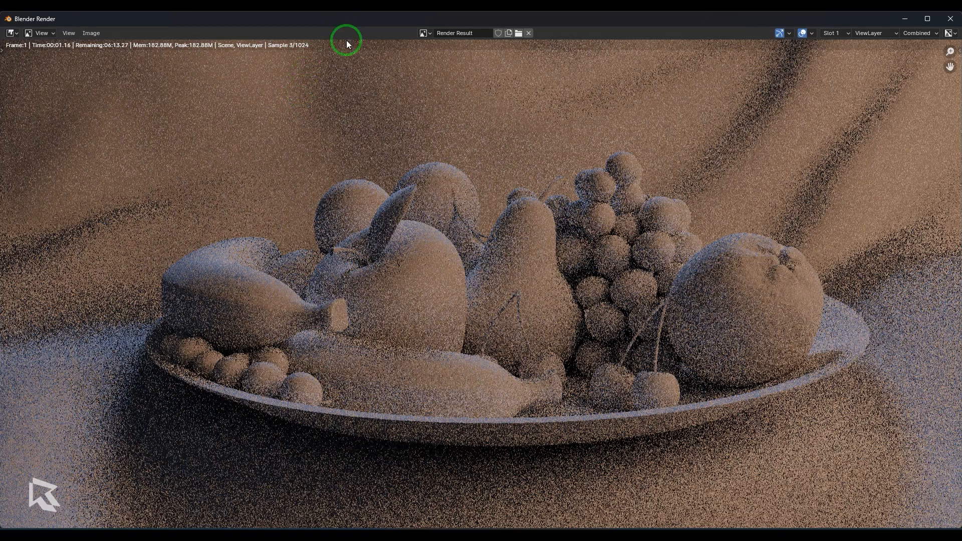
pyautogui.moveTo(345, 17); pyautogui.dragTo(346, 41)
pyautogui.moveTo(1, 35); pyautogui.dragTo(193, 80)
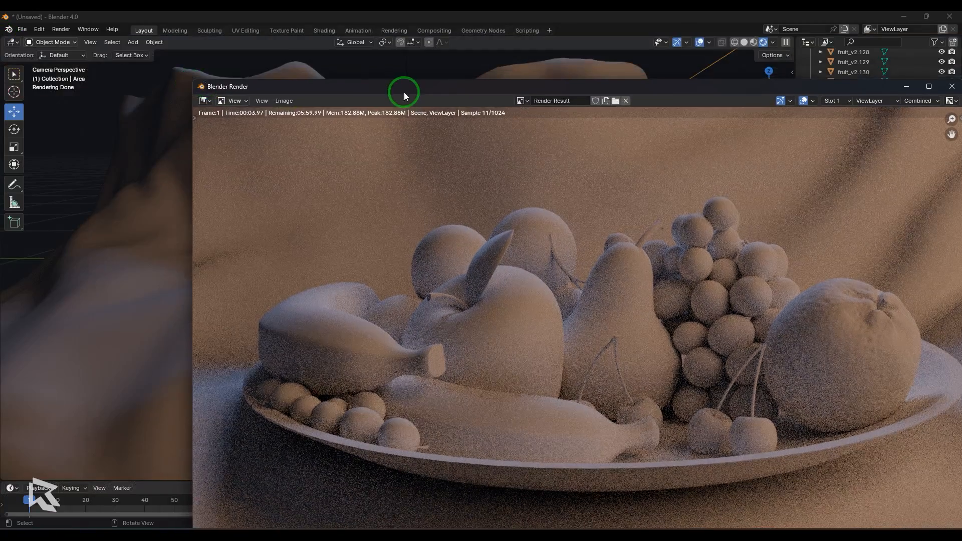
pyautogui.moveTo(404, 93); pyautogui.dragTo(314, 25)
pyautogui.scroll(-2, 459, 208)
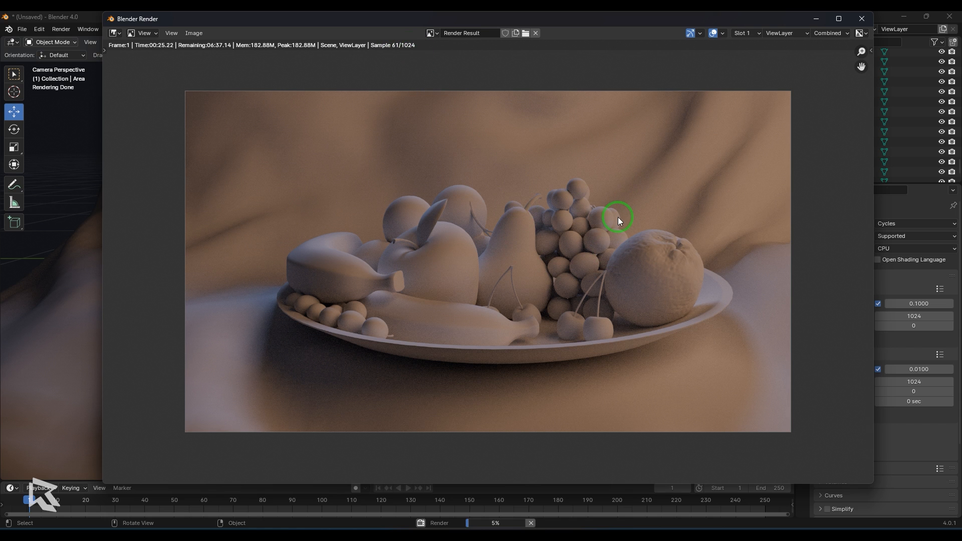
# Step: Move the render window aside and open the world background settings in the main window
pyautogui.click(194, 33)
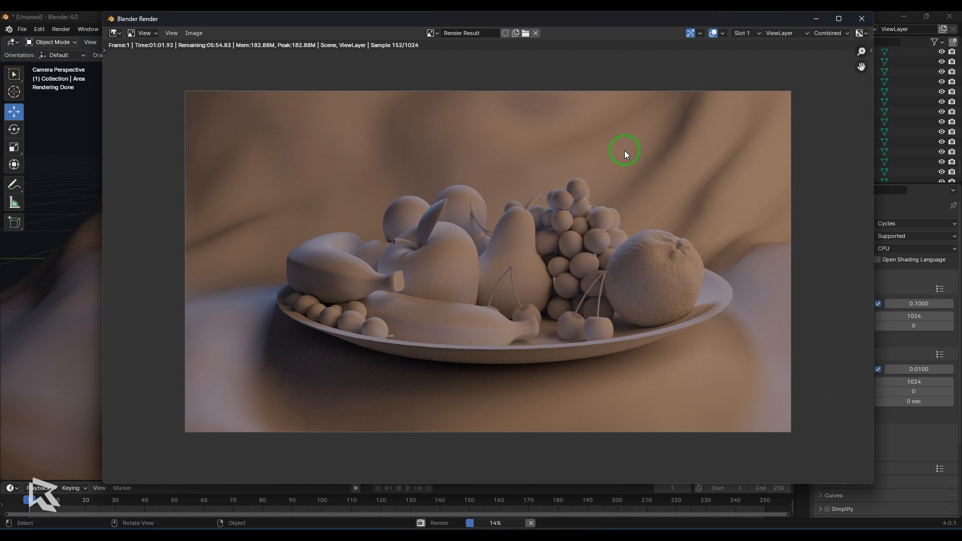
pyautogui.moveTo(598, 18); pyautogui.dragTo(473, 24)
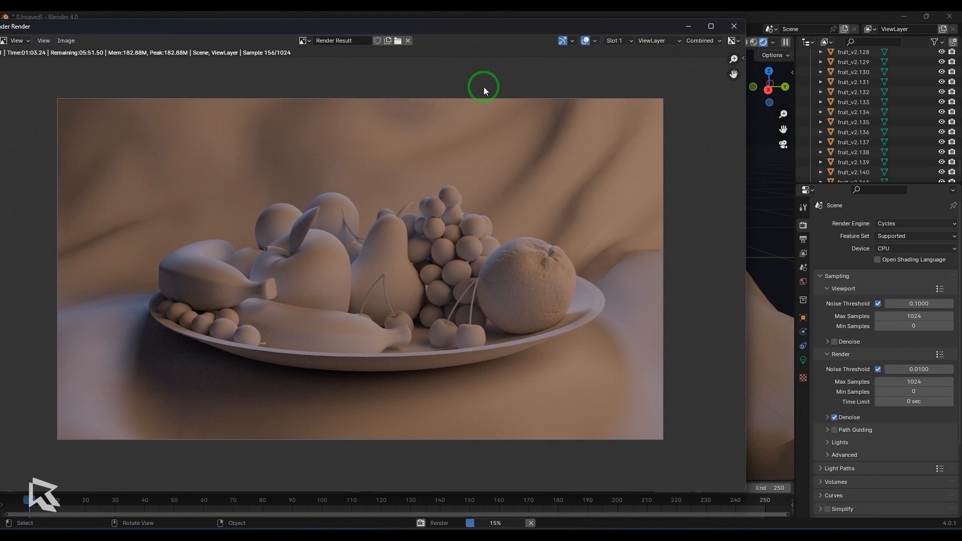
pyautogui.click(800, 282)
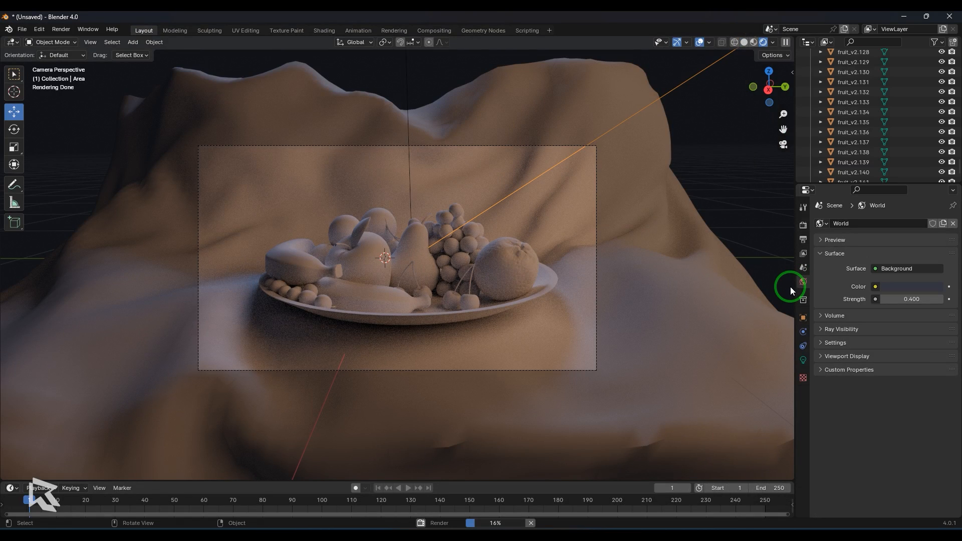